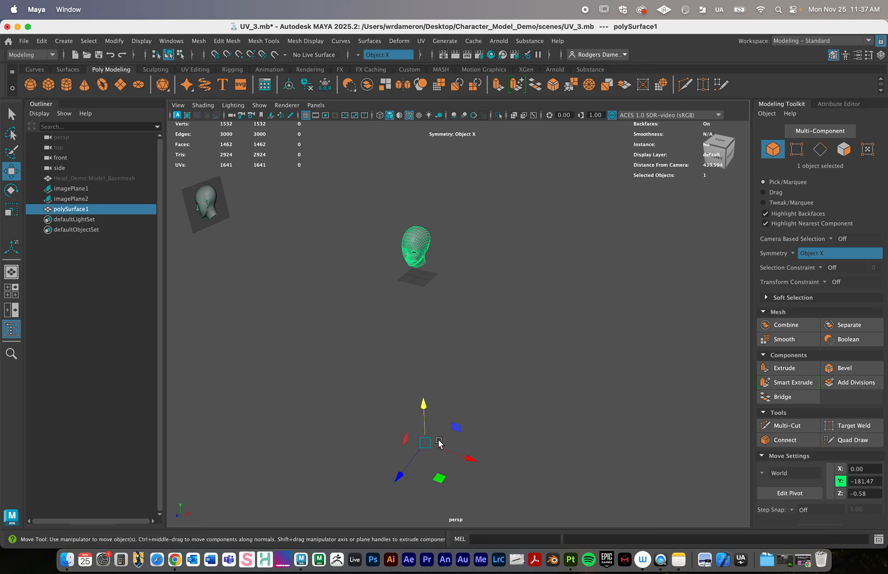
# - Reposition the head mesh's pivot a little higher, and then center the pivot on the head
pyautogui.press('d')
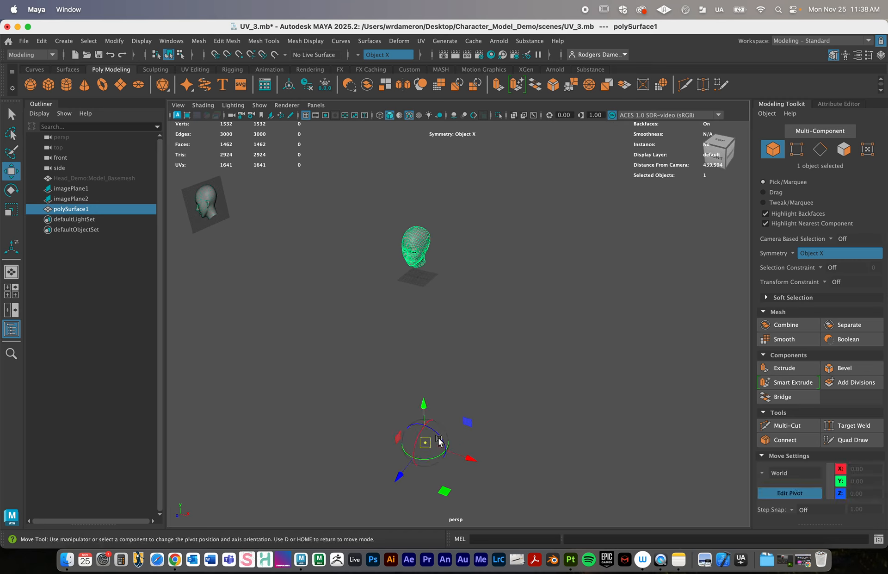
pyautogui.moveTo(428, 417); pyautogui.dragTo(421, 367)
pyautogui.press('d')
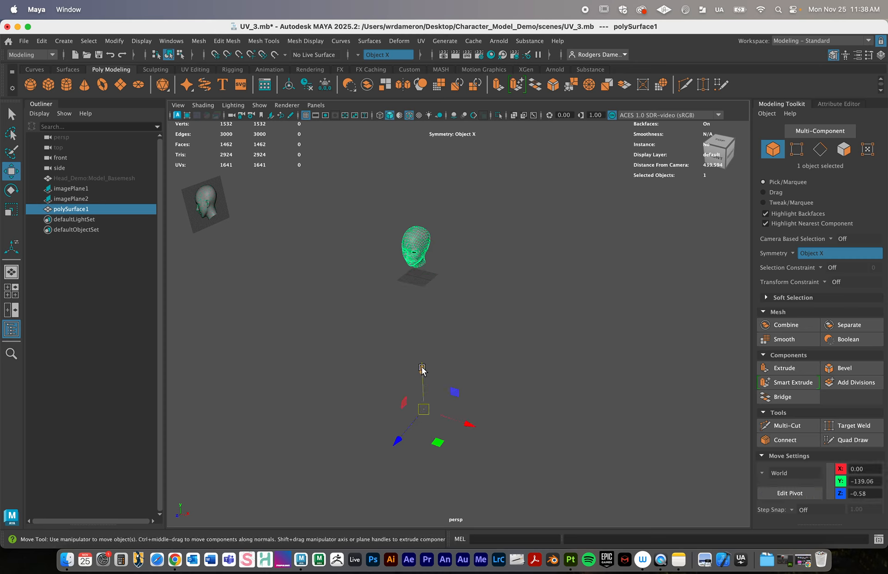
pyautogui.click(293, 87)
pyautogui.keyDown('alt'); pyautogui.moveTo(452, 251); pyautogui.dragTo(489, 252); pyautogui.keyUp('alt')
pyautogui.keyDown('alt'); pyautogui.moveTo(489, 253); pyautogui.dragTo(680, 281, button='right'); pyautogui.keyUp('alt')
pyautogui.keyDown('alt'); pyautogui.moveTo(394, 157); pyautogui.dragTo(442, 220, button='middle'); pyautogui.keyUp('alt')
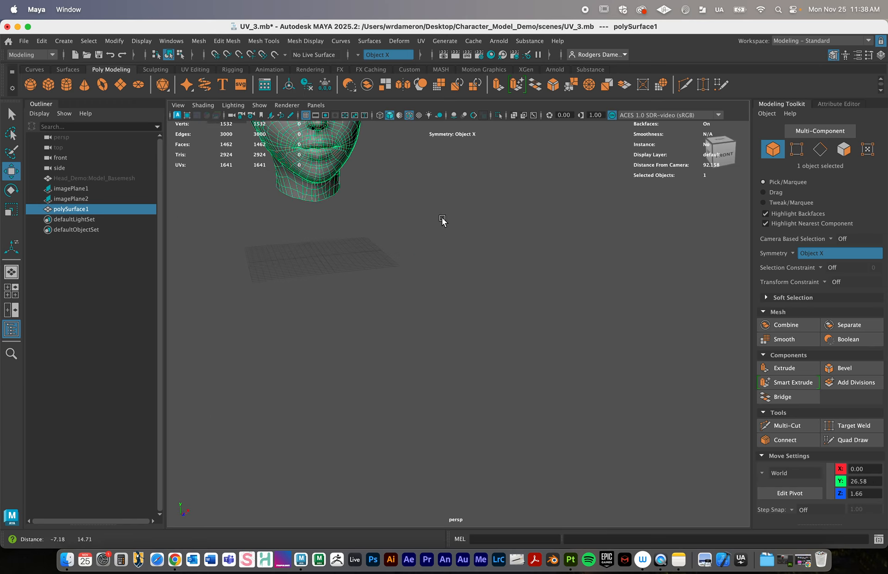
pyautogui.press('f')
pyautogui.keyDown('alt'); pyautogui.moveTo(559, 309); pyautogui.dragTo(473, 316); pyautogui.keyUp('alt')
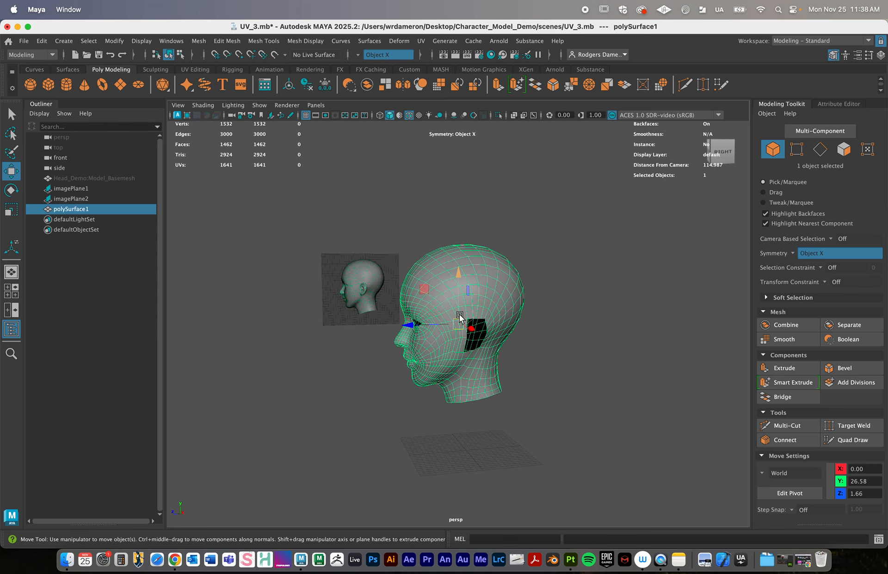
# - In the side view, move the head's pivot down to the base of the neck, at about Y 10.61
pyautogui.press('space')
pyautogui.press('space')
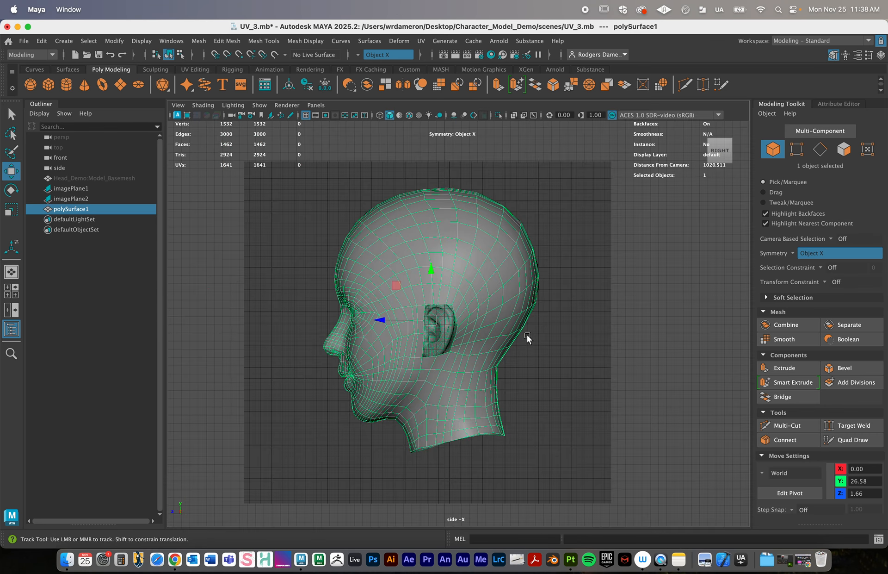
pyautogui.press('d')
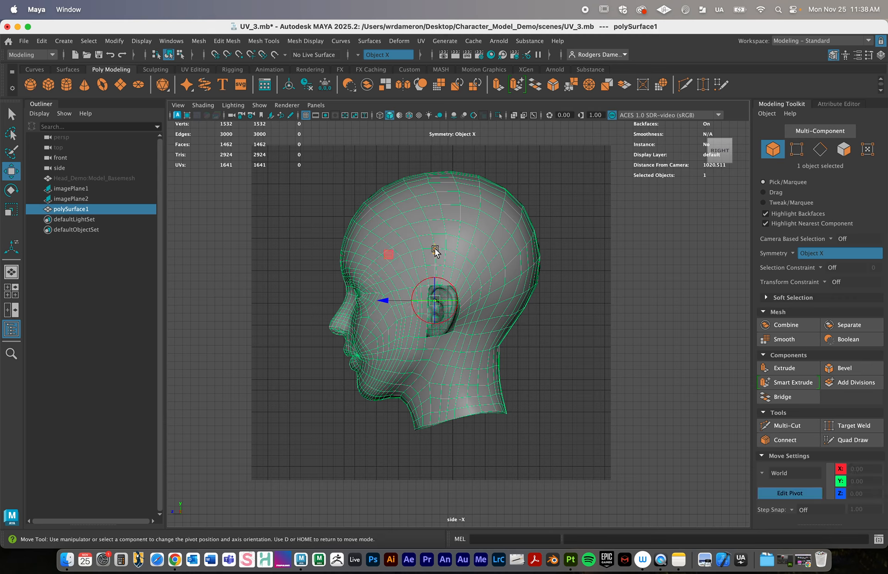
pyautogui.moveTo(435, 252); pyautogui.dragTo(446, 383, button='middle')
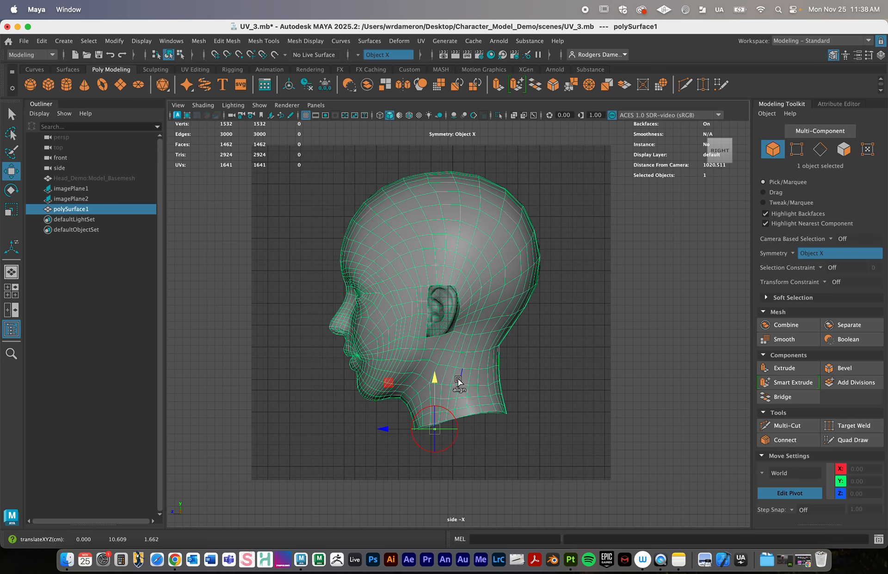
pyautogui.press('d')
pyautogui.press('space')
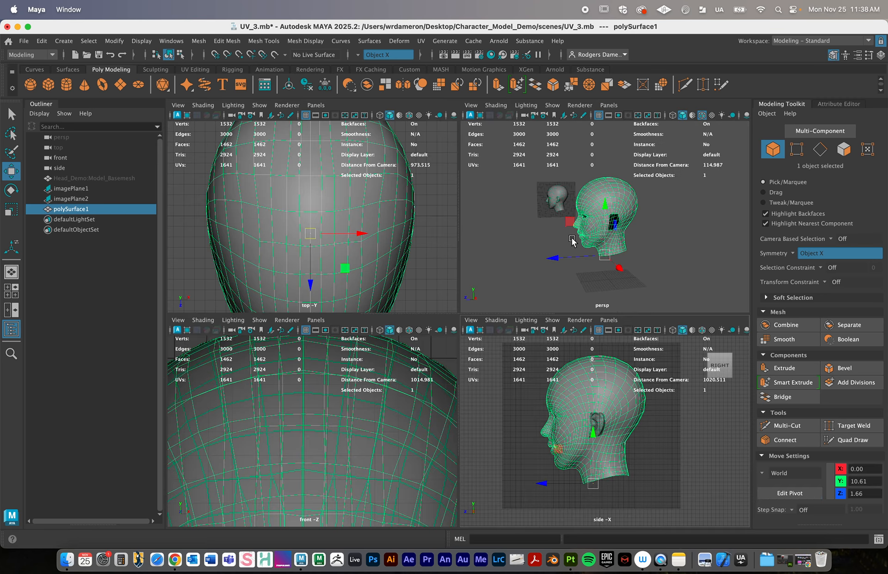
pyautogui.press('space')
# - Try rotating the head about -24 degrees around Y from the neck pivot, and undo the rotation
pyautogui.keyDown('alt'); pyautogui.moveTo(569, 248); pyautogui.dragTo(626, 246); pyautogui.keyUp('alt')
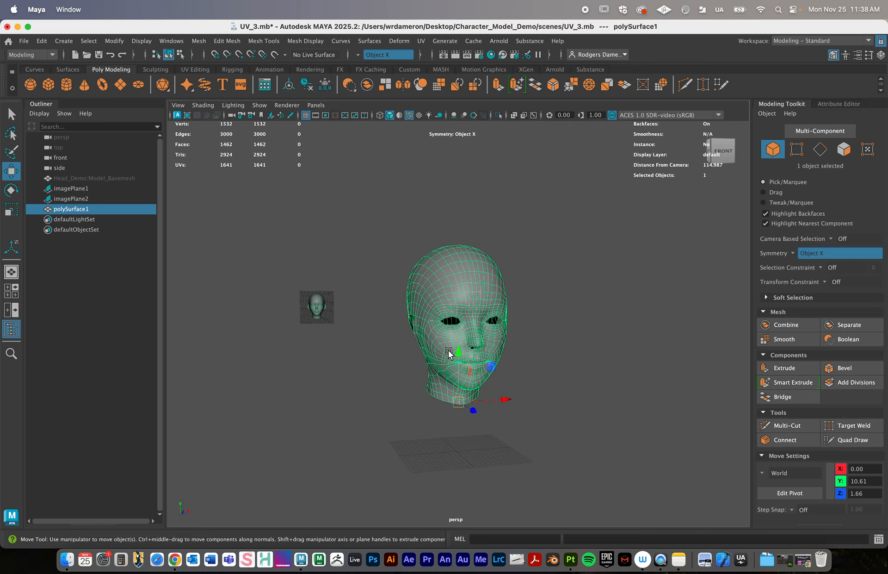
pyautogui.keyDown('alt'); pyautogui.moveTo(449, 352); pyautogui.dragTo(515, 360, button='right'); pyautogui.keyUp('alt')
pyautogui.keyDown('alt'); pyautogui.moveTo(539, 381); pyautogui.dragTo(489, 324, button='middle'); pyautogui.keyUp('alt')
pyautogui.keyDown('alt'); pyautogui.moveTo(447, 341); pyautogui.dragTo(503, 329); pyautogui.keyUp('alt')
pyautogui.press('e')
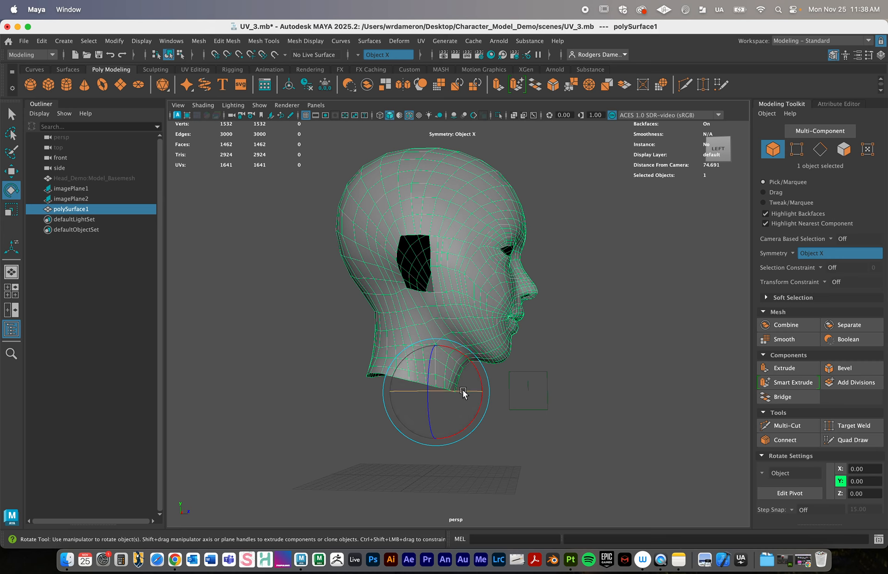
pyautogui.keyDown('alt'); pyautogui.moveTo(462, 391); pyautogui.dragTo(503, 377); pyautogui.keyUp('alt')
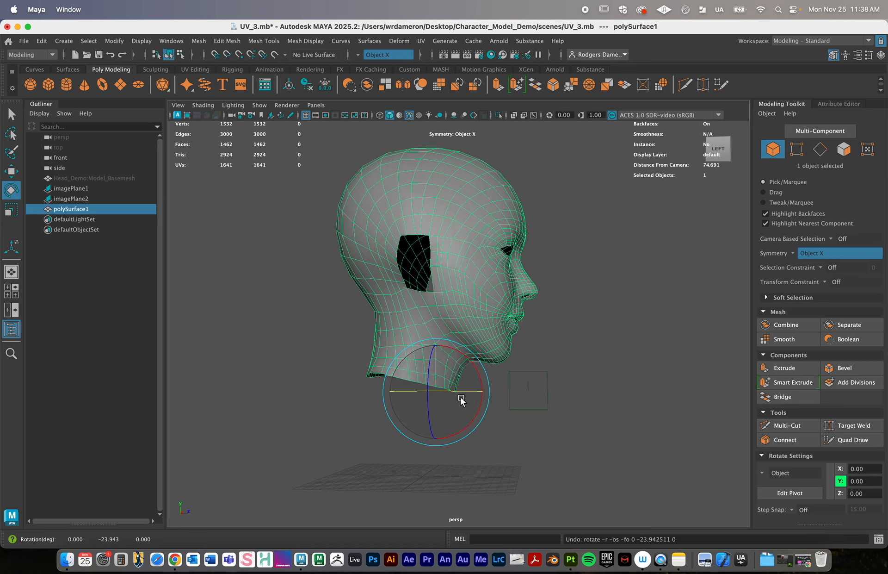
# - Try rotating the head around a pivot moved out in front of the face, and undo the rotation
pyautogui.press('d')
pyautogui.moveTo(492, 391); pyautogui.dragTo(657, 403)
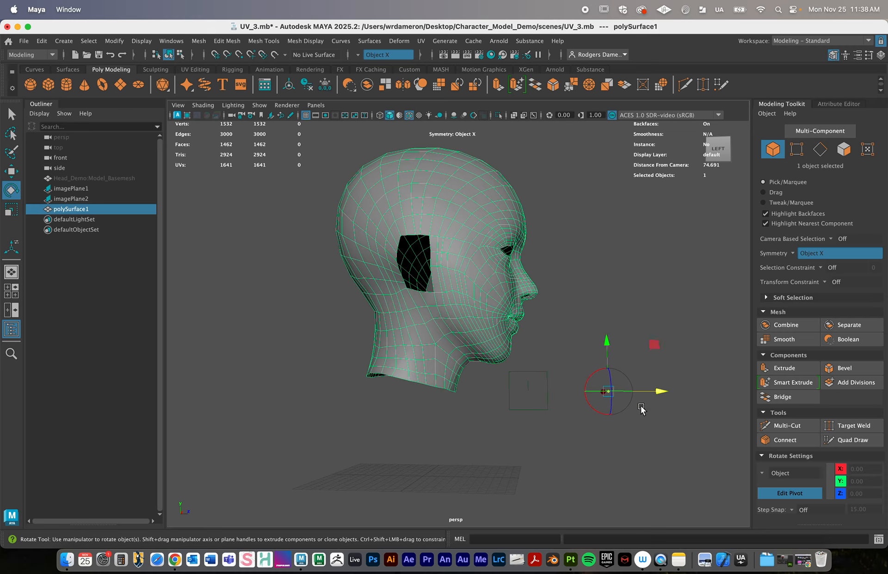
pyautogui.press('d')
pyautogui.keyDown('alt'); pyautogui.moveTo(608, 424); pyautogui.dragTo(488, 351); pyautogui.keyUp('alt')
pyautogui.hotkey('ctrl', 'z')
pyautogui.hotkey('ctrl', 'z')
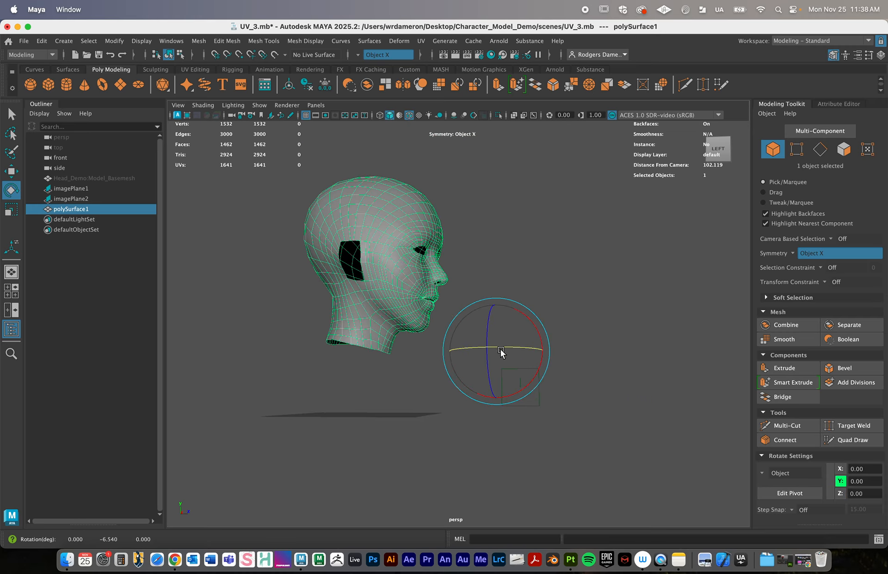
# - Center the pivot on the head mesh again and switch back to the Move tool
pyautogui.click(292, 83)
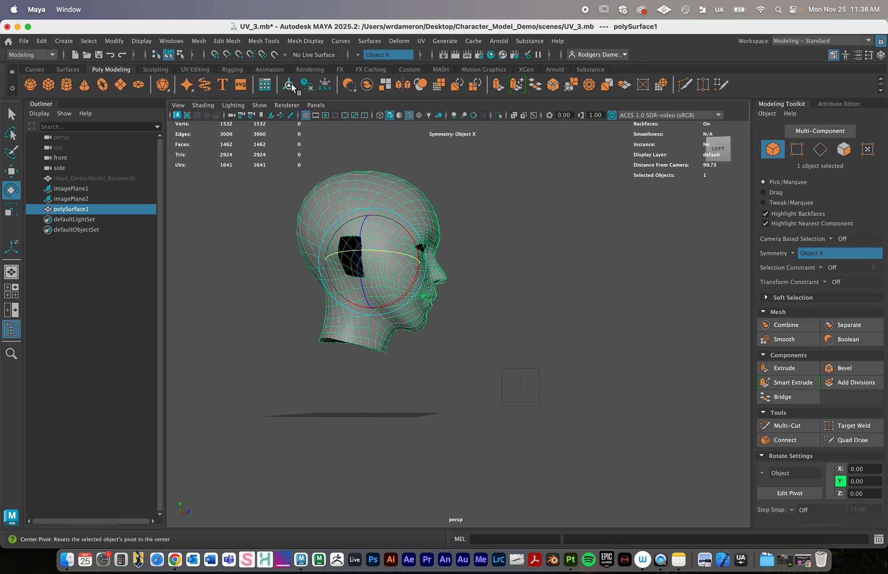
pyautogui.press('w')
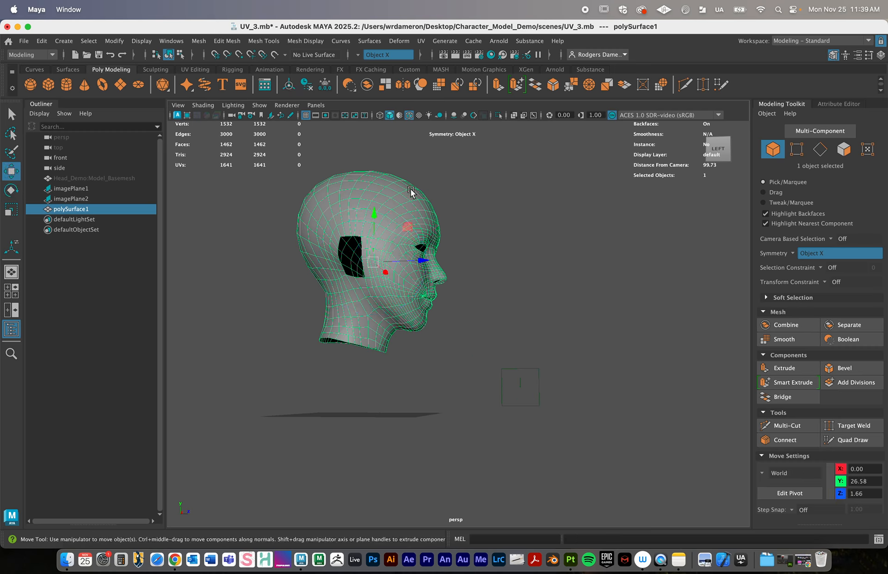
pyautogui.keyDown('alt'); pyautogui.moveTo(455, 279); pyautogui.dragTo(387, 280); pyautogui.keyUp('alt')
pyautogui.keyDown('alt'); pyautogui.moveTo(387, 279); pyautogui.dragTo(485, 265, button='right'); pyautogui.keyUp('alt')
pyautogui.keyDown('alt'); pyautogui.moveTo(485, 265); pyautogui.dragTo(428, 293, button='middle'); pyautogui.keyUp('alt')
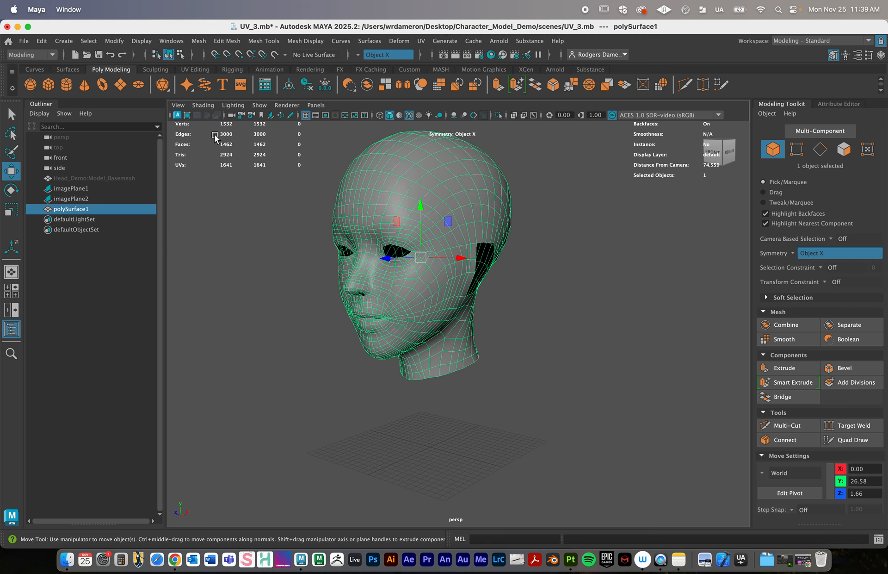
pyautogui.click(68, 86)
pyautogui.keyDown('alt'); pyautogui.moveTo(482, 460); pyautogui.dragTo(466, 420, button='middle'); pyautogui.keyUp('alt')
pyautogui.keyDown('alt'); pyautogui.moveTo(466, 420); pyautogui.dragTo(484, 422); pyautogui.keyUp('alt')
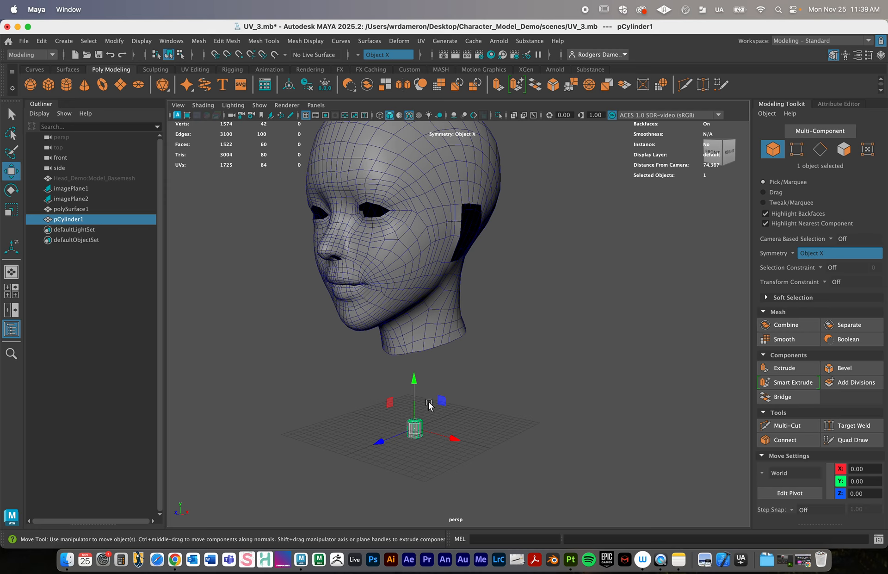
pyautogui.press('Delete')
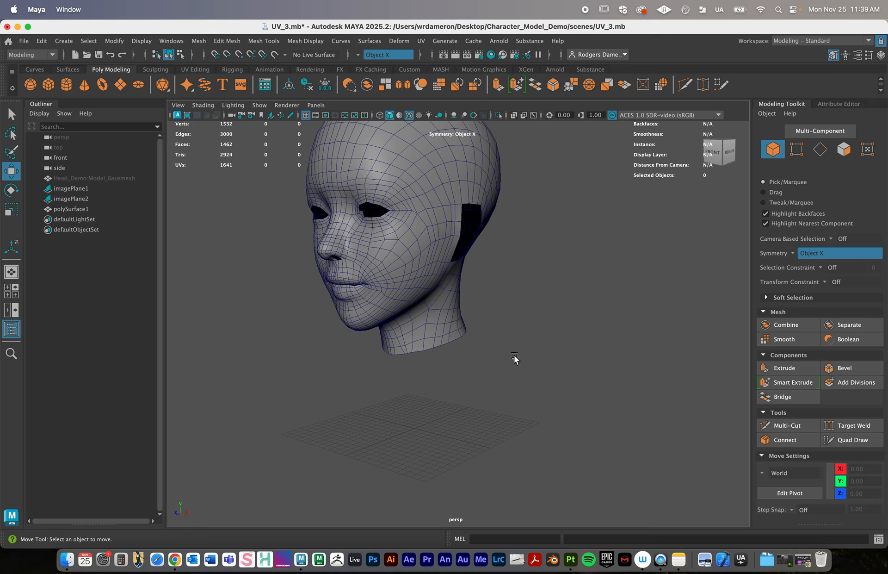
# - Create a polygon plane at the center of the grid below the head
pyautogui.keyDown('alt'); pyautogui.moveTo(515, 358); pyautogui.dragTo(440, 326); pyautogui.keyUp('alt')
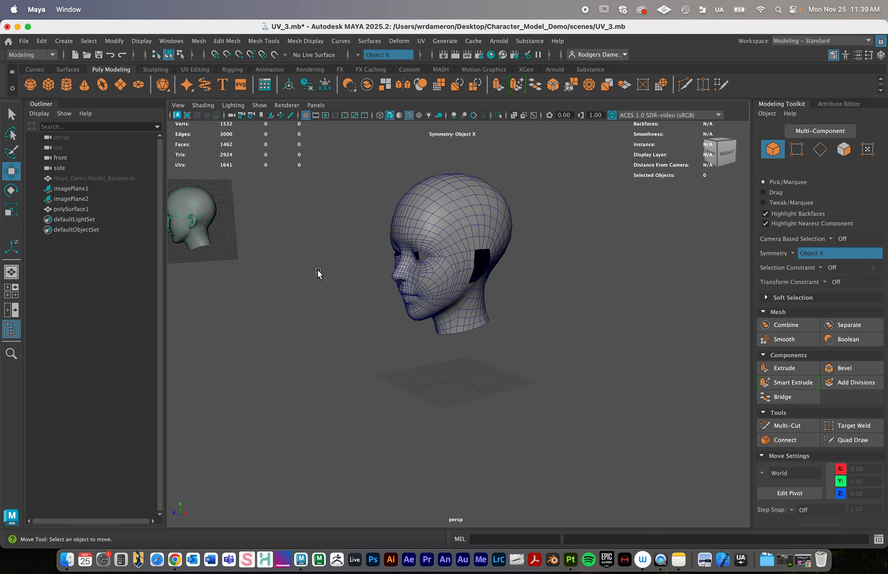
pyautogui.click(122, 86)
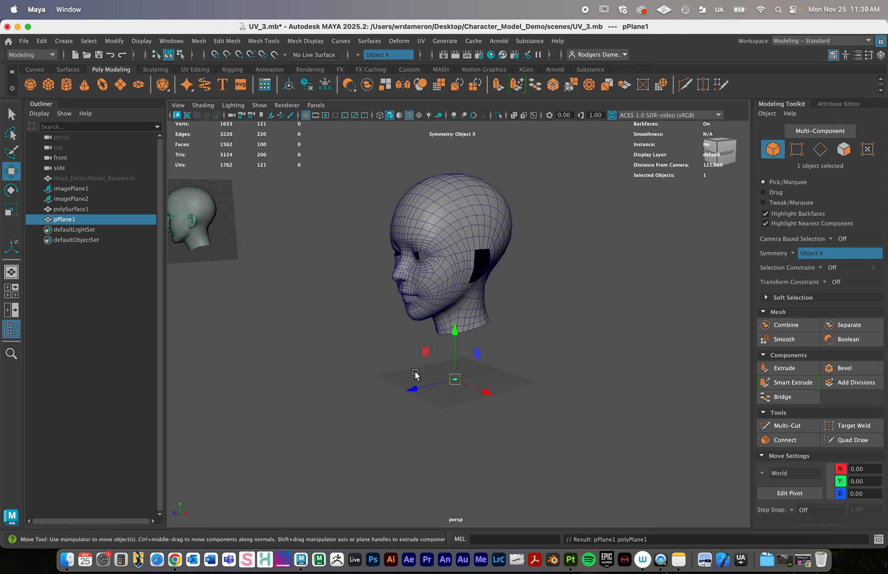
pyautogui.keyDown('alt'); pyautogui.moveTo(464, 398); pyautogui.dragTo(468, 401); pyautogui.keyUp('alt')
pyautogui.press('f')
pyautogui.keyDown('alt'); pyautogui.moveTo(502, 399); pyautogui.dragTo(352, 344, button='right'); pyautogui.keyUp('alt')
pyautogui.keyDown('alt'); pyautogui.moveTo(428, 351); pyautogui.dragTo(428, 354); pyautogui.keyUp('alt')
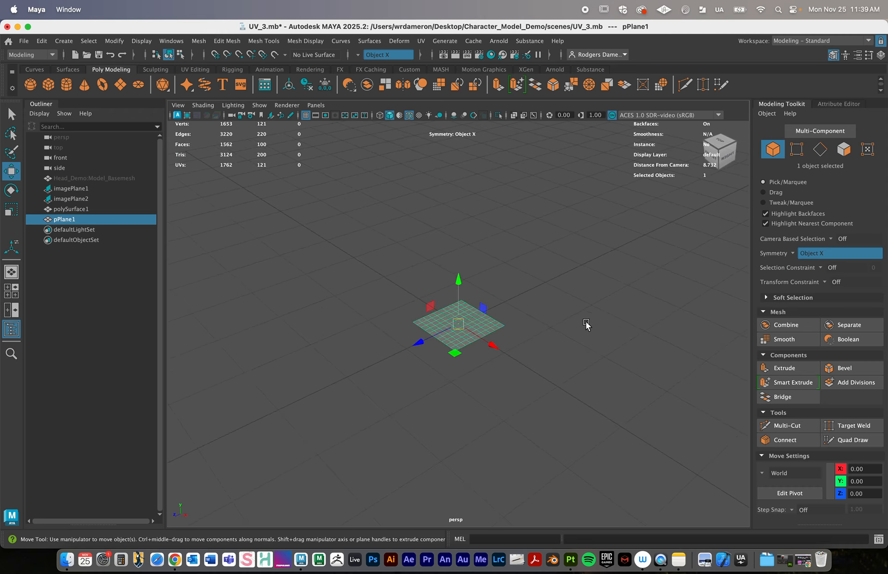
pyautogui.keyDown('alt'); pyautogui.moveTo(595, 299); pyautogui.dragTo(655, 199, button='right'); pyautogui.keyUp('alt')
# - Set the plane's width and height subdivisions to 3 each
pyautogui.click(840, 104)
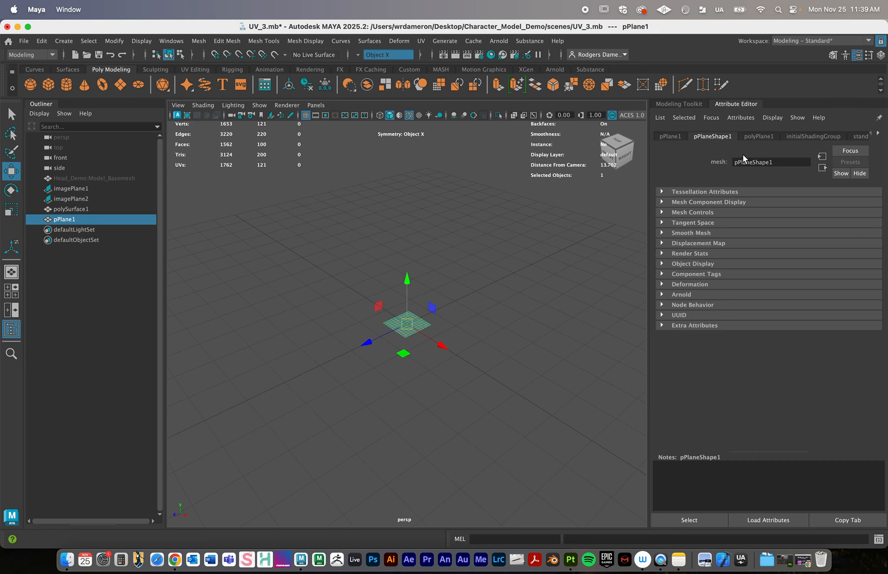
pyautogui.click(763, 137)
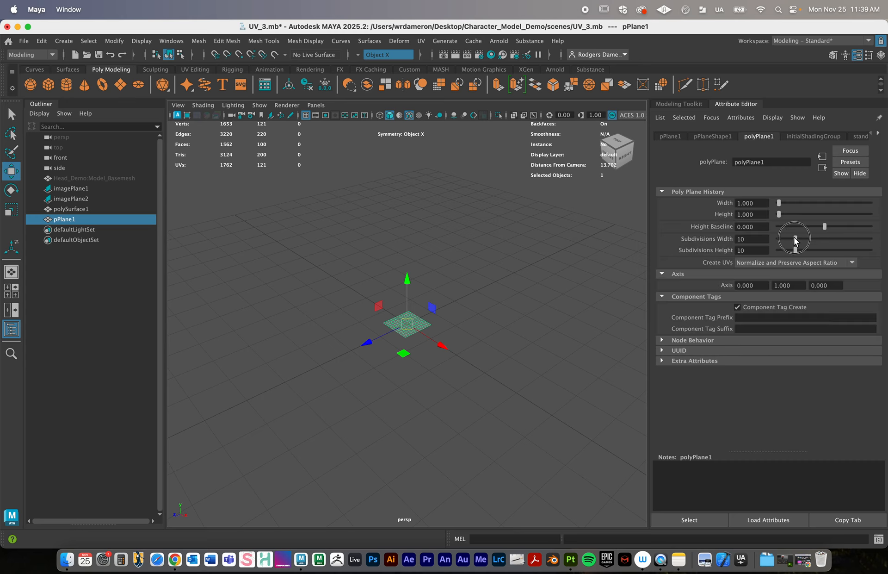
pyautogui.moveTo(794, 238); pyautogui.dragTo(782, 252)
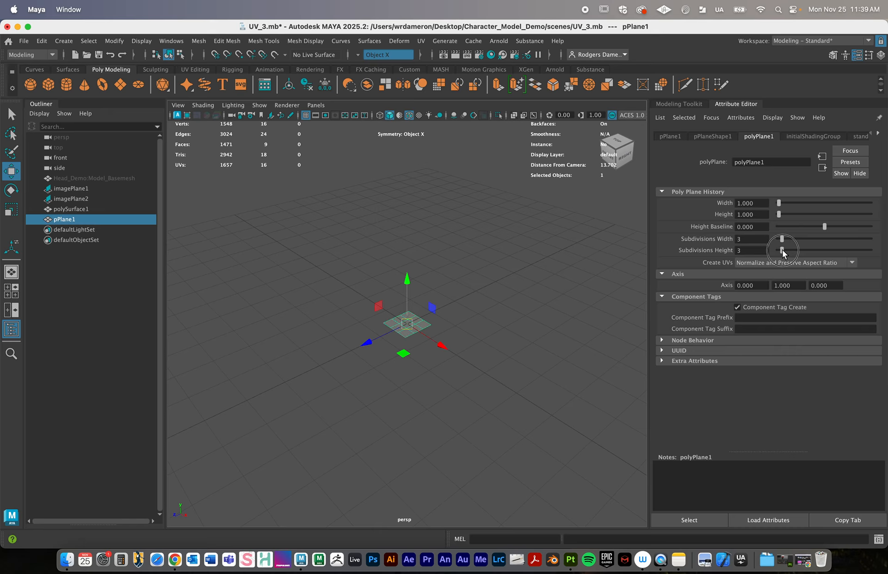
# - Scale the plane uniformly to about 90 so that it forms a large floor beneath the head
pyautogui.keyDown('alt'); pyautogui.moveTo(551, 279); pyautogui.dragTo(393, 283, button='right'); pyautogui.keyUp('alt')
pyautogui.keyDown('alt'); pyautogui.moveTo(463, 302); pyautogui.dragTo(453, 289); pyautogui.keyUp('alt')
pyautogui.press('r')
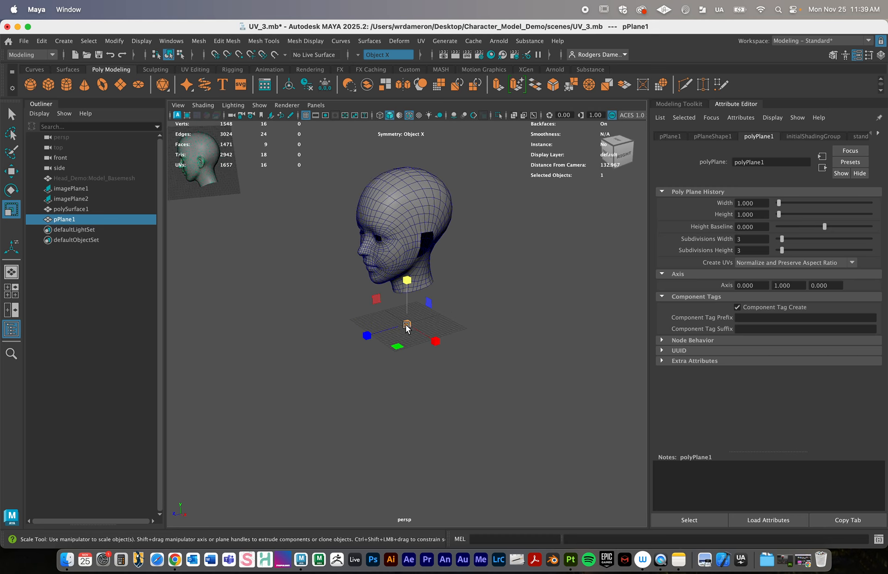
pyautogui.moveTo(406, 326); pyautogui.dragTo(559, 300)
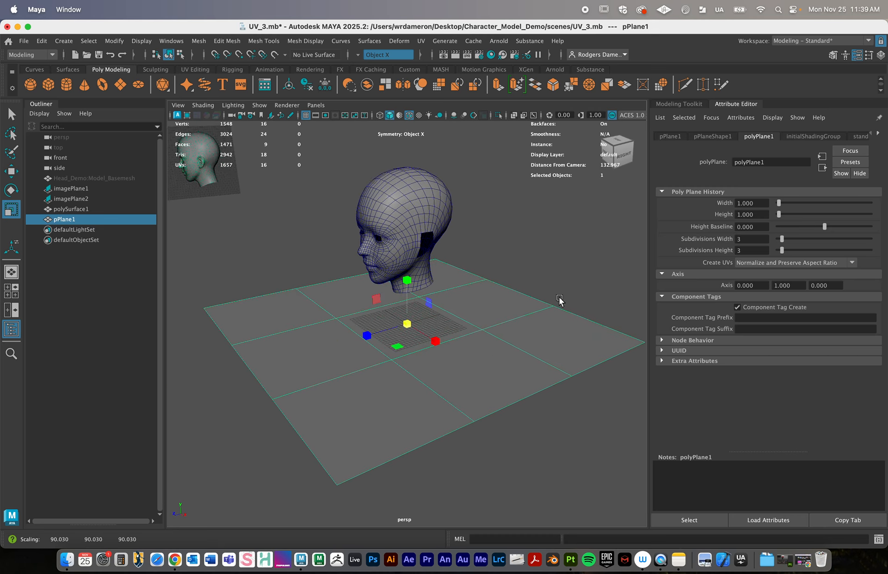
pyautogui.keyDown('alt'); pyautogui.moveTo(432, 321); pyautogui.dragTo(471, 332); pyautogui.keyUp('alt')
# - Switch to edge selection on the plane, pick its border edges behind the head, and turn symmetry off
pyautogui.press('q')
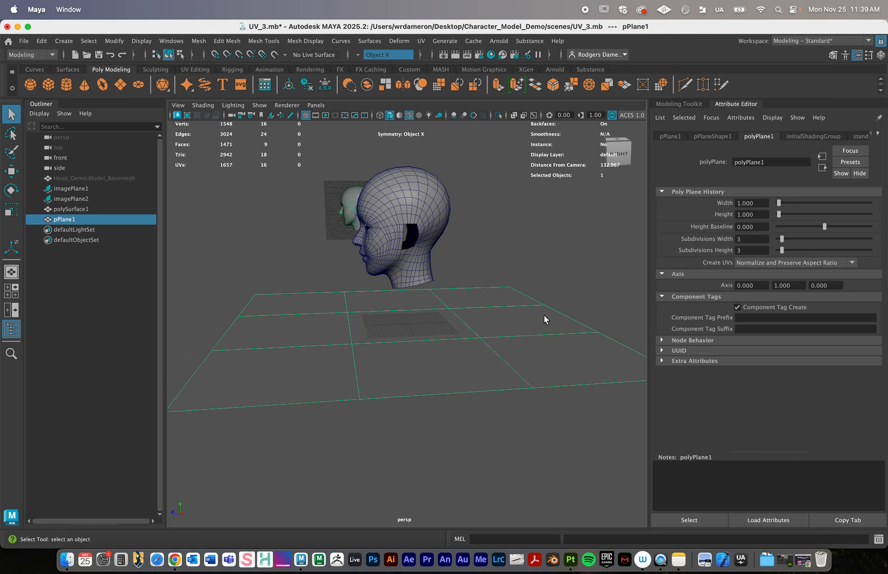
pyautogui.keyDown('alt'); pyautogui.moveTo(544, 316); pyautogui.dragTo(398, 298, button='right'); pyautogui.keyUp('alt')
pyautogui.keyDown('alt'); pyautogui.moveTo(398, 299); pyautogui.dragTo(387, 309); pyautogui.keyUp('alt')
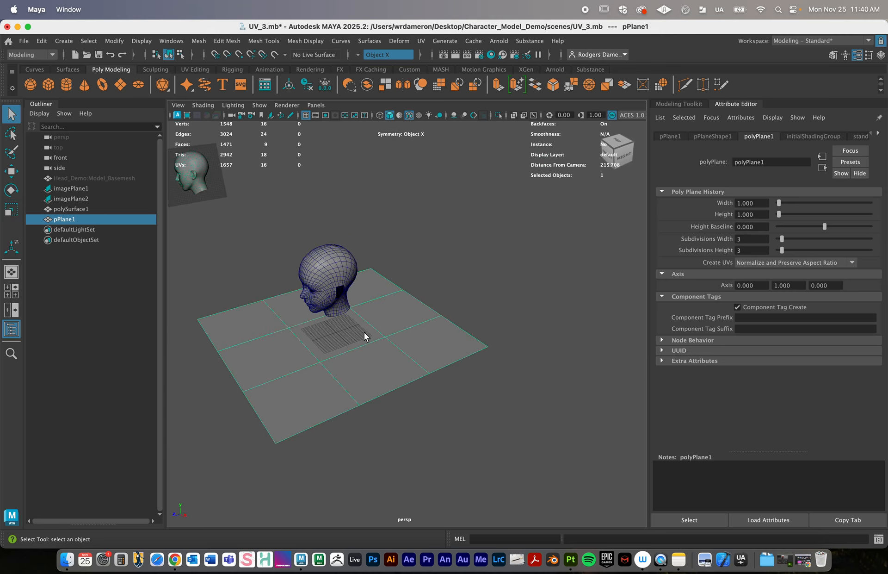
pyautogui.moveTo(387, 224); pyautogui.dragTo(387, 215, button='right')
pyautogui.click(393, 280)
pyautogui.doubleClick(409, 296)
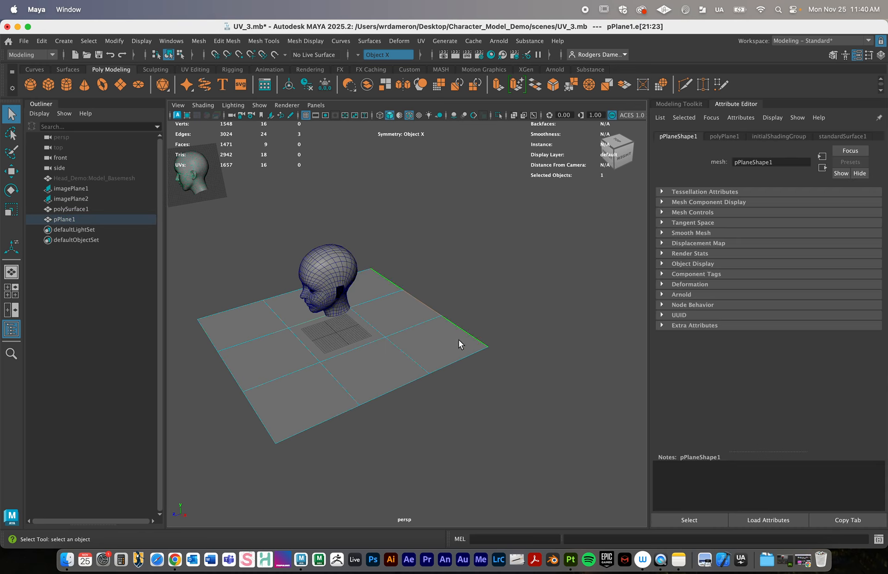
pyautogui.click(359, 57)
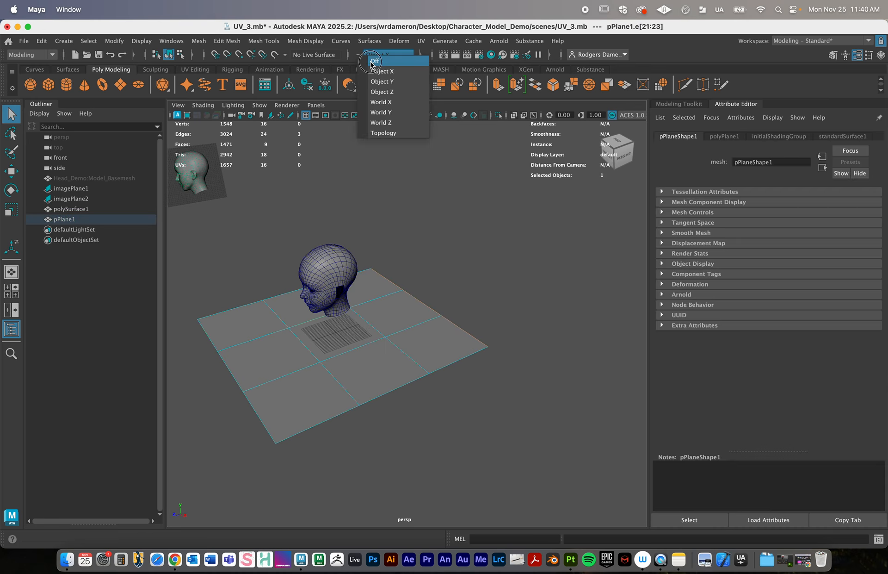
pyautogui.click(372, 60)
# - Extrude the plane's full border edge behind the head upward by about 88.88 with 3 divisions to form a back wall
pyautogui.click(451, 287)
pyautogui.keyDown('alt'); pyautogui.moveTo(451, 287); pyautogui.dragTo(440, 315); pyautogui.keyUp('alt')
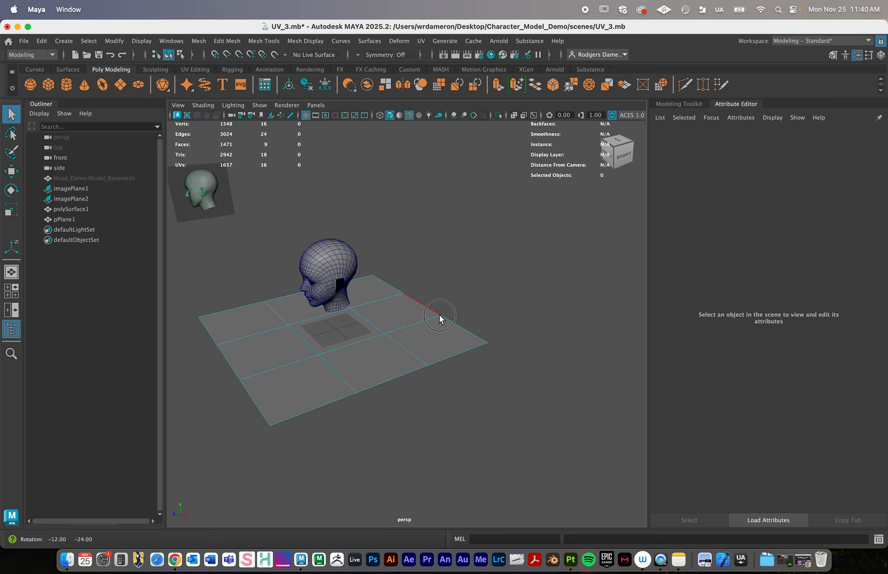
pyautogui.doubleClick(391, 285)
pyautogui.keyDown('alt'); pyautogui.moveTo(459, 360); pyautogui.dragTo(467, 366); pyautogui.keyUp('alt')
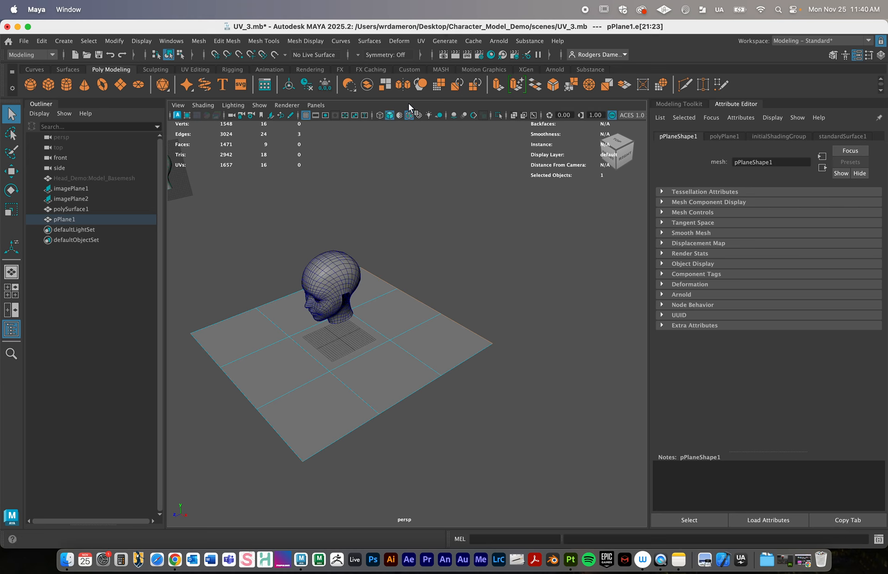
pyautogui.click(499, 84)
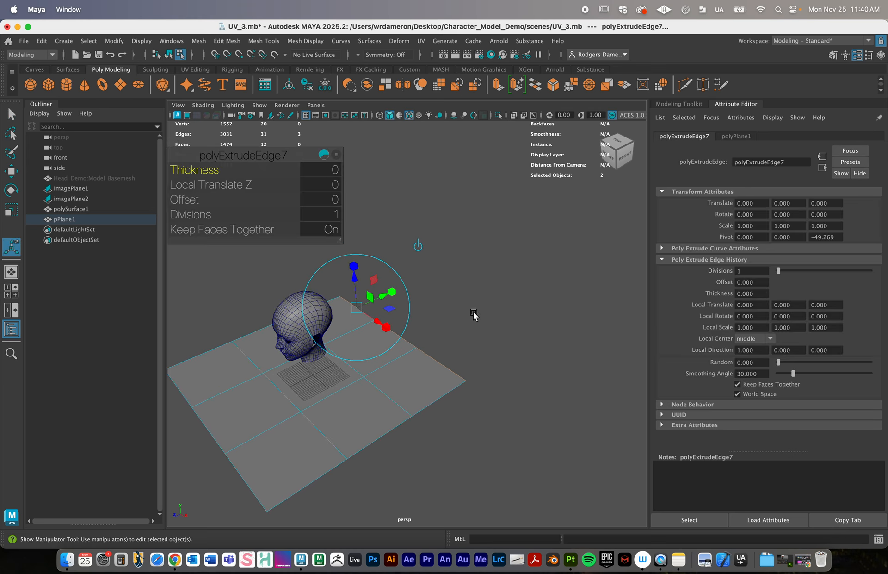
pyautogui.keyDown('alt'); pyautogui.moveTo(474, 313); pyautogui.dragTo(365, 183); pyautogui.keyUp('alt')
pyautogui.moveTo(198, 211); pyautogui.dragTo(195, 217)
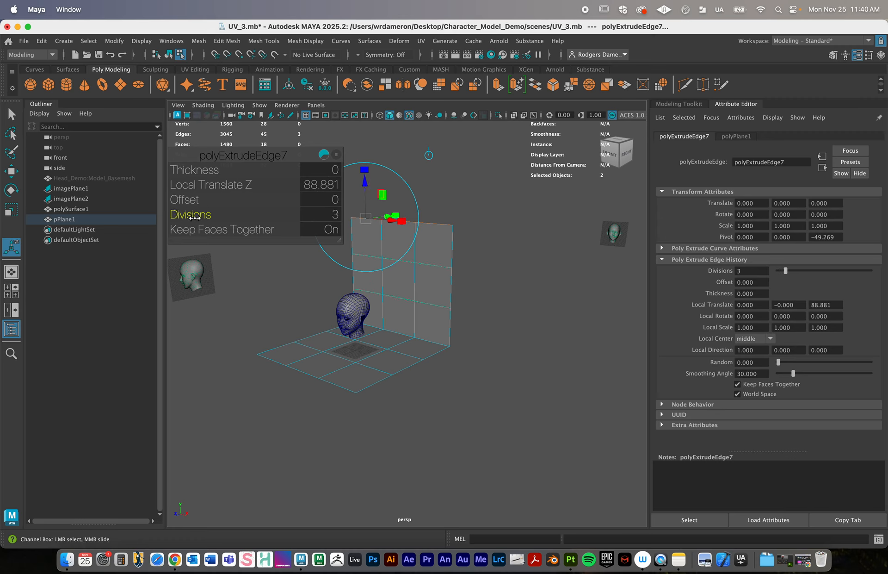
pyautogui.moveTo(478, 289)
pyautogui.keyDown('alt'); pyautogui.mouseDown()
pyautogui.moveTo(459, 294)
pyautogui.moveTo(477, 294)
pyautogui.mouseUp(); pyautogui.keyUp('alt')
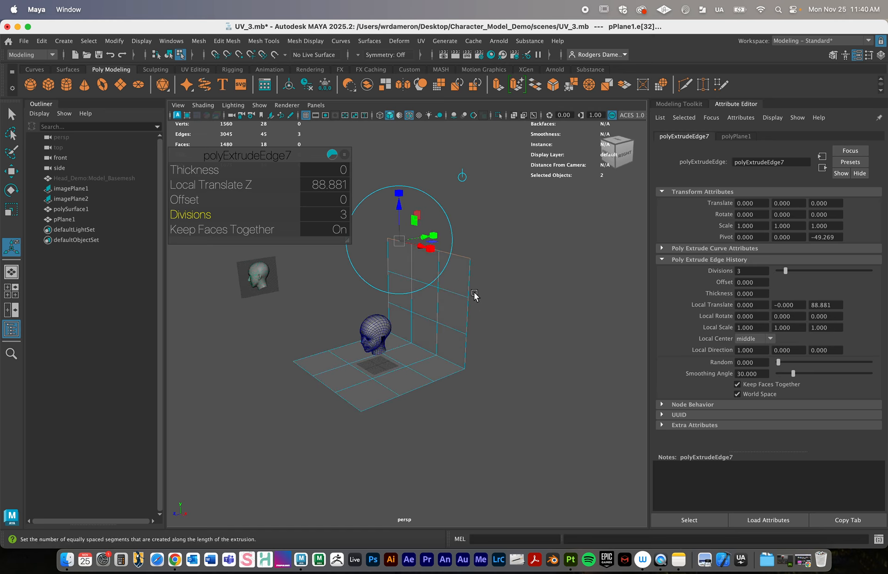
# - Return the backdrop plane to object mode, display it with smooth mesh preview, and scale it uniformly to roughly double its size
pyautogui.press('q')
pyautogui.moveTo(423, 234); pyautogui.dragTo(457, 213, button='right')
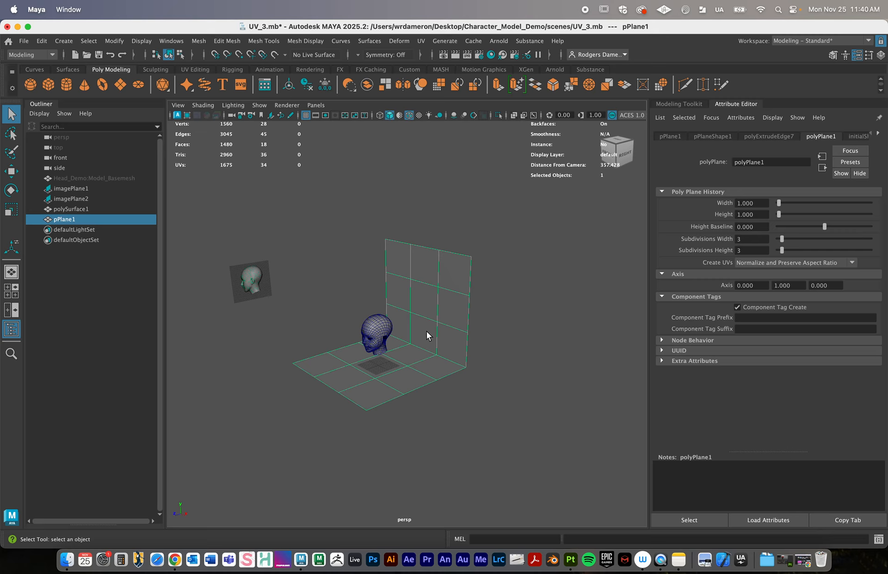
pyautogui.press('3')
pyautogui.moveTo(479, 393)
pyautogui.keyDown('alt'); pyautogui.mouseDown()
pyautogui.moveTo(457, 389)
pyautogui.moveTo(482, 387)
pyautogui.mouseUp(); pyautogui.keyUp('alt')
pyautogui.press('r')
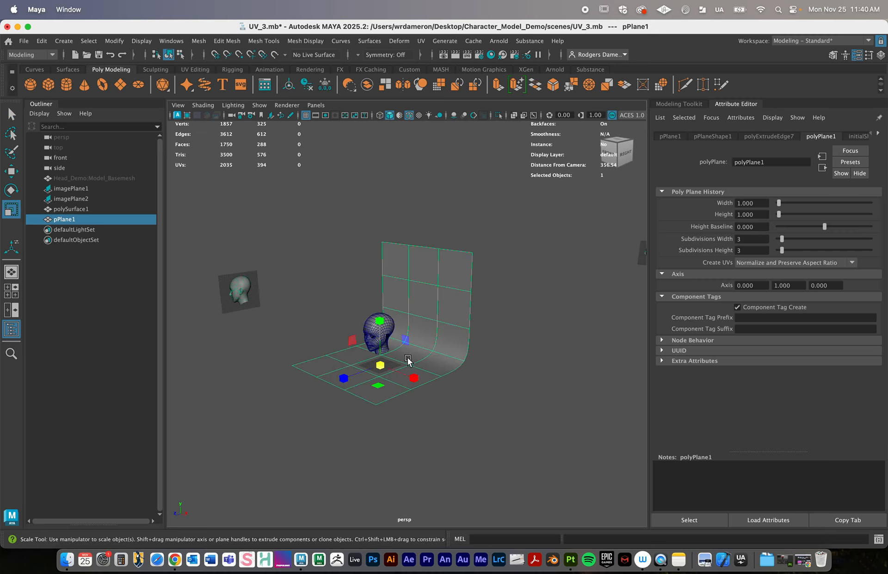
pyautogui.moveTo(381, 365); pyautogui.dragTo(476, 373)
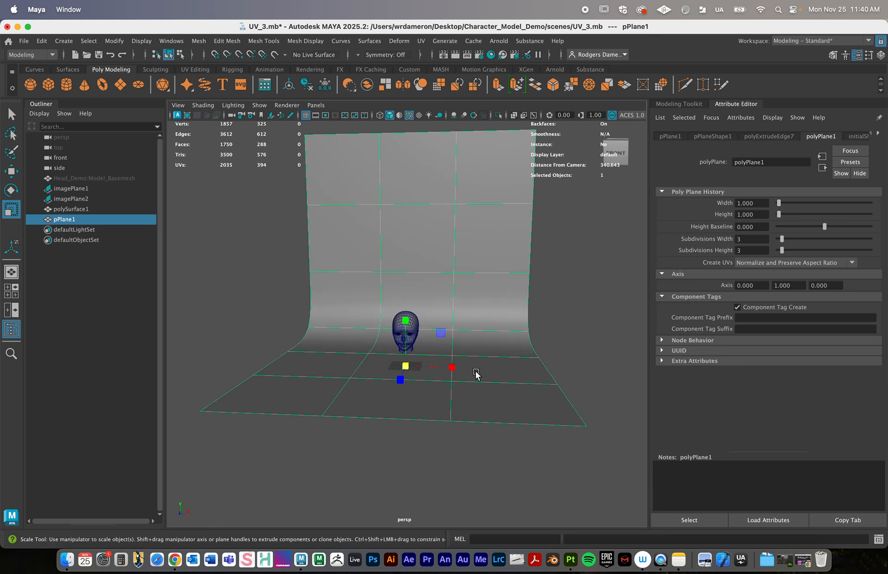
# - Create a polygon cylinder below the head and set its axis subdivisions to 50
pyautogui.keyDown('alt'); pyautogui.moveTo(477, 373); pyautogui.dragTo(522, 393, button='right'); pyautogui.keyUp('alt')
pyautogui.keyDown('alt'); pyautogui.moveTo(522, 393); pyautogui.dragTo(524, 387); pyautogui.keyUp('alt')
pyautogui.keyDown('alt'); pyautogui.moveTo(460, 374); pyautogui.dragTo(469, 377, button='right'); pyautogui.keyUp('alt')
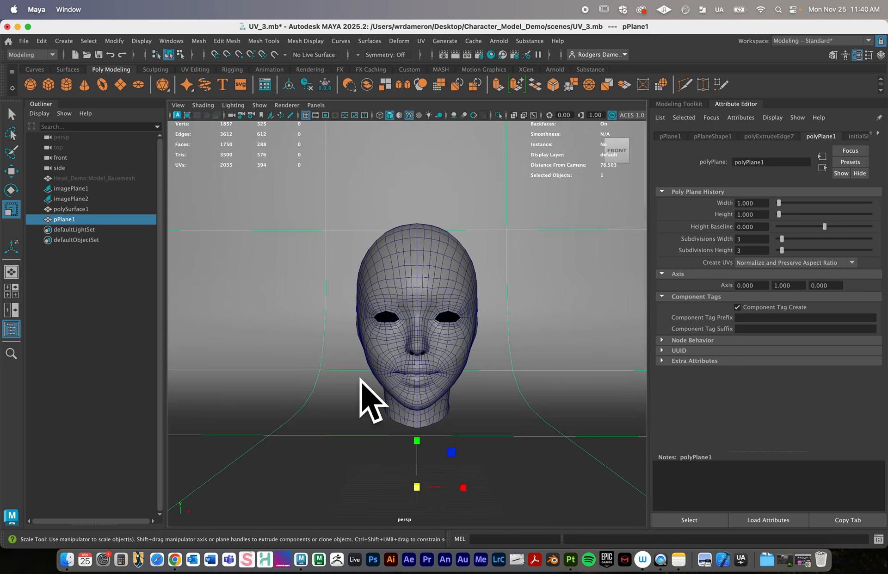
pyautogui.keyDown('alt'); pyautogui.moveTo(370, 397); pyautogui.dragTo(366, 379, button='right'); pyautogui.keyUp('alt')
pyautogui.keyDown('alt'); pyautogui.moveTo(366, 380); pyautogui.dragTo(388, 363); pyautogui.keyUp('alt')
pyautogui.keyDown('alt'); pyautogui.moveTo(347, 345); pyautogui.dragTo(401, 358, button='right'); pyautogui.keyUp('alt')
pyautogui.keyDown('alt'); pyautogui.moveTo(415, 412); pyautogui.dragTo(398, 411); pyautogui.keyUp('alt')
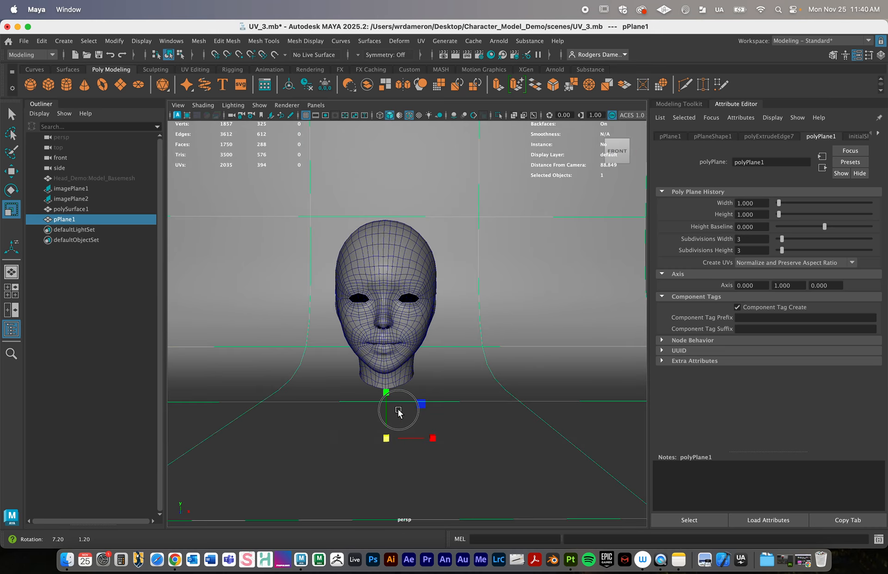
pyautogui.click(66, 85)
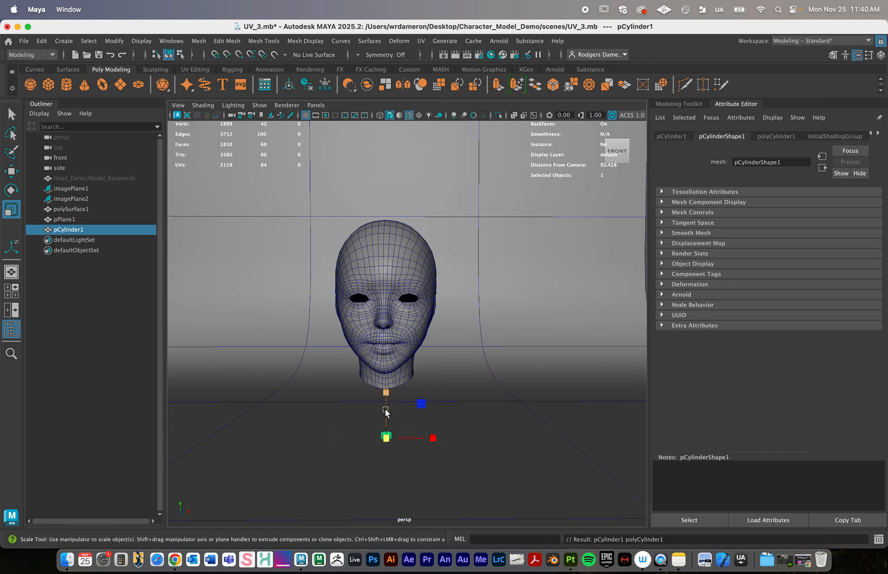
pyautogui.click(685, 104)
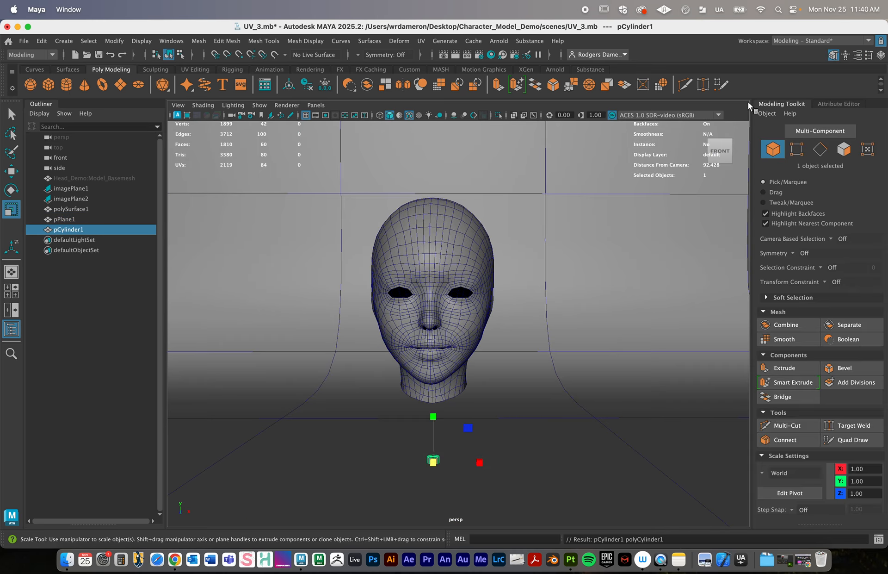
pyautogui.click(835, 104)
pyautogui.click(777, 136)
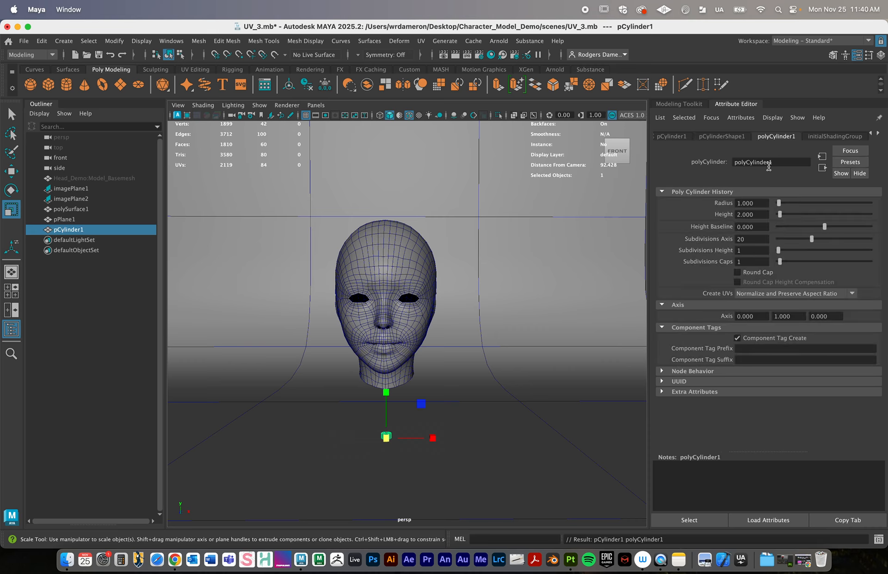
pyautogui.moveTo(812, 239); pyautogui.dragTo(872, 239)
# - Scale the cylinder up uniformly and adjust its height to form a wide, thin disc beneath the head
pyautogui.keyDown('alt'); pyautogui.moveTo(523, 399); pyautogui.dragTo(446, 407); pyautogui.keyUp('alt')
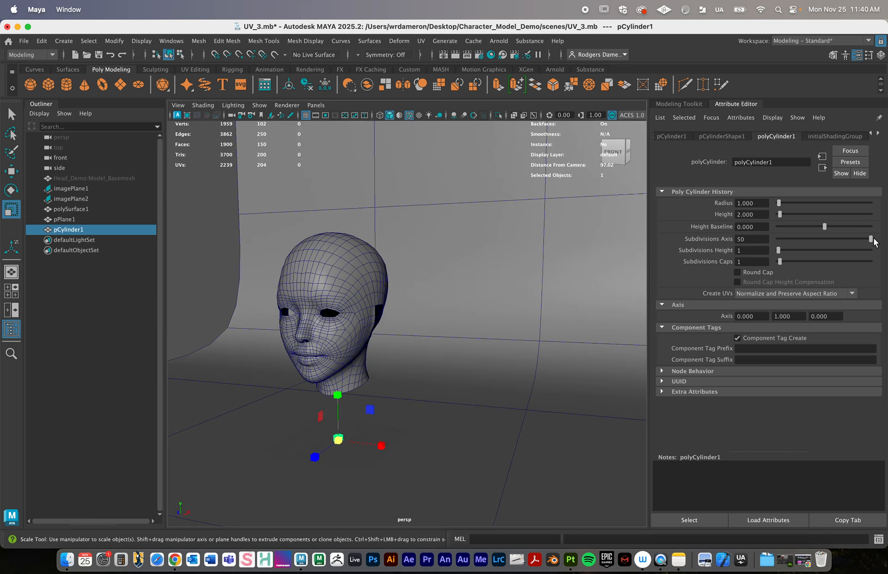
pyautogui.press('e')
pyautogui.press('r')
pyautogui.moveTo(338, 439); pyautogui.dragTo(519, 415)
pyautogui.moveTo(334, 396); pyautogui.dragTo(357, 378)
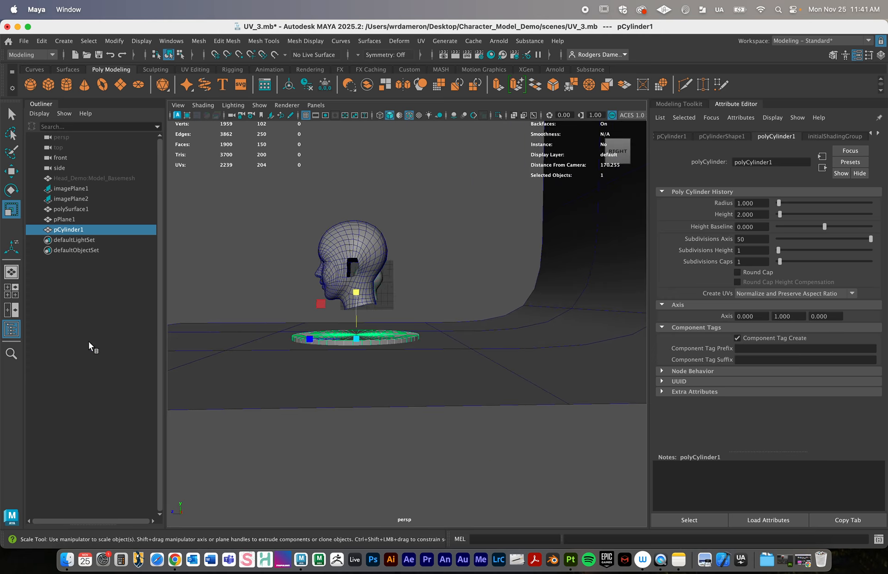
# - In the side view, raise the disc by about 1.6 so that its underside sits near the floor plane
pyautogui.click(11, 291)
pyautogui.press('space')
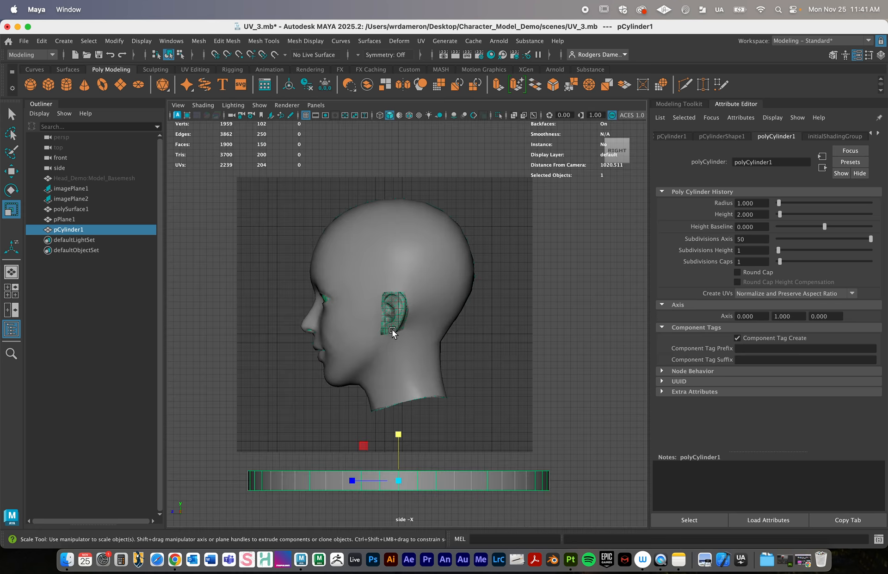
pyautogui.scroll(2, 392, 330)
pyautogui.keyDown('alt'); pyautogui.moveTo(433, 375); pyautogui.dragTo(450, 297, button='middle'); pyautogui.keyUp('alt')
pyautogui.press('w')
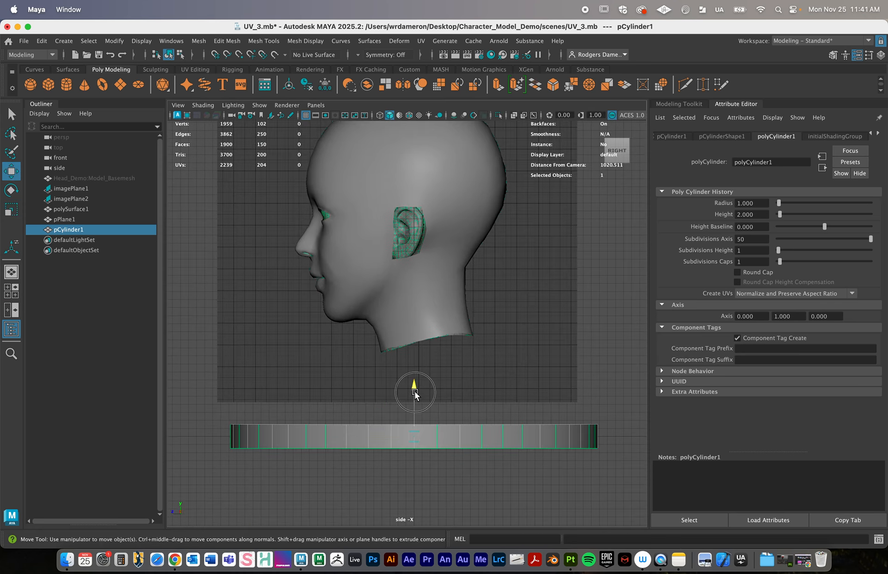
pyautogui.moveTo(415, 387)
pyautogui.mouseDown()
pyautogui.moveTo(415, 358)
pyautogui.moveTo(419, 381)
pyautogui.mouseUp()
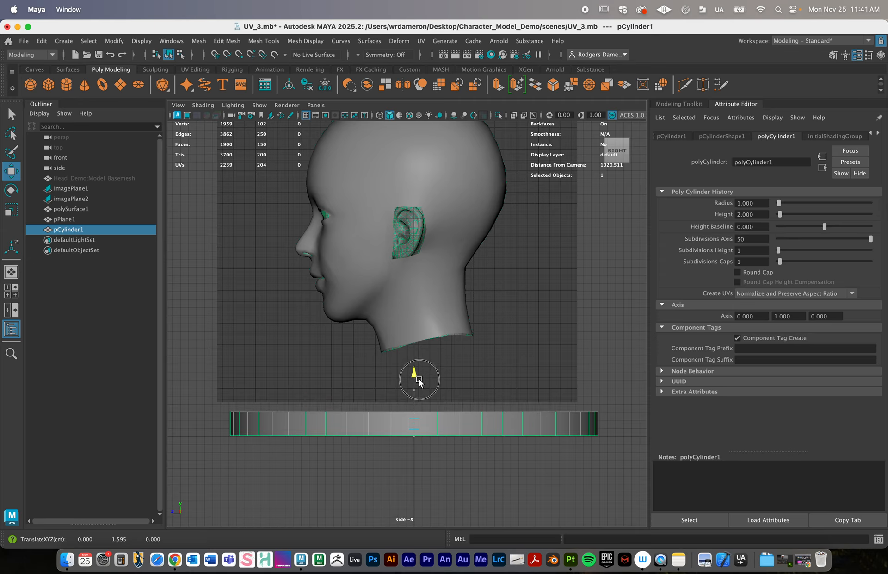
pyautogui.keyDown('alt'); pyautogui.moveTo(221, 428); pyautogui.dragTo(339, 330, button='right'); pyautogui.keyUp('alt')
pyautogui.keyDown('alt'); pyautogui.moveTo(340, 330); pyautogui.dragTo(322, 260, button='middle'); pyautogui.keyUp('alt')
pyautogui.keyDown('alt'); pyautogui.moveTo(322, 260); pyautogui.dragTo(612, 345, button='right'); pyautogui.keyUp('alt')
pyautogui.keyDown('alt'); pyautogui.moveTo(511, 395); pyautogui.dragTo(452, 310, button='middle'); pyautogui.keyUp('alt')
pyautogui.keyDown('alt'); pyautogui.moveTo(452, 310); pyautogui.dragTo(482, 386, button='right'); pyautogui.keyUp('alt')
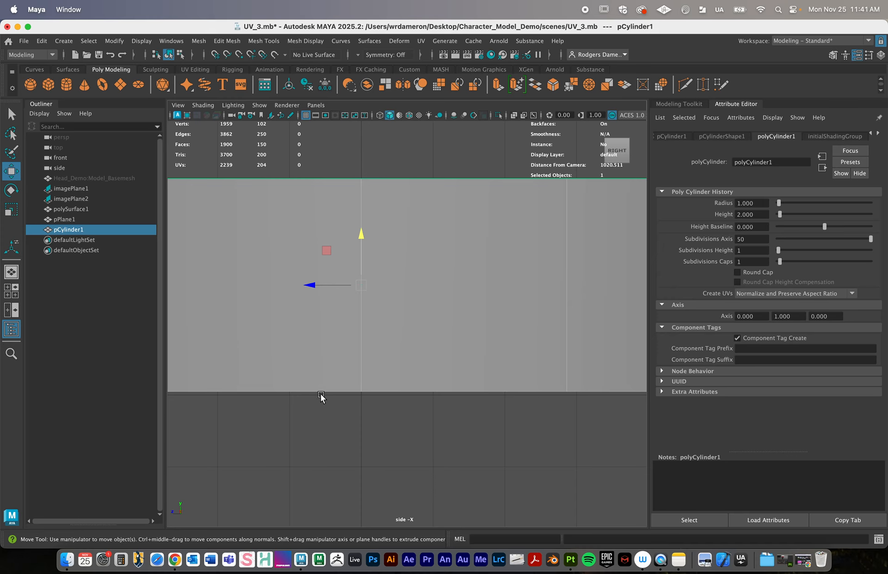
# - Rename the backdrop plane as cyc
pyautogui.click(73, 220)
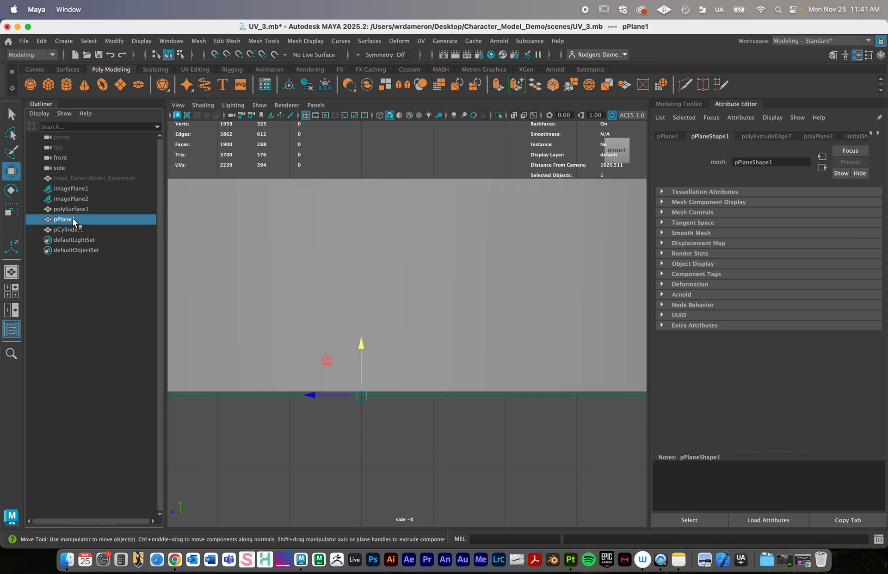
pyautogui.doubleClick(73, 219)
pyautogui.write('cyc')
pyautogui.press('Return')
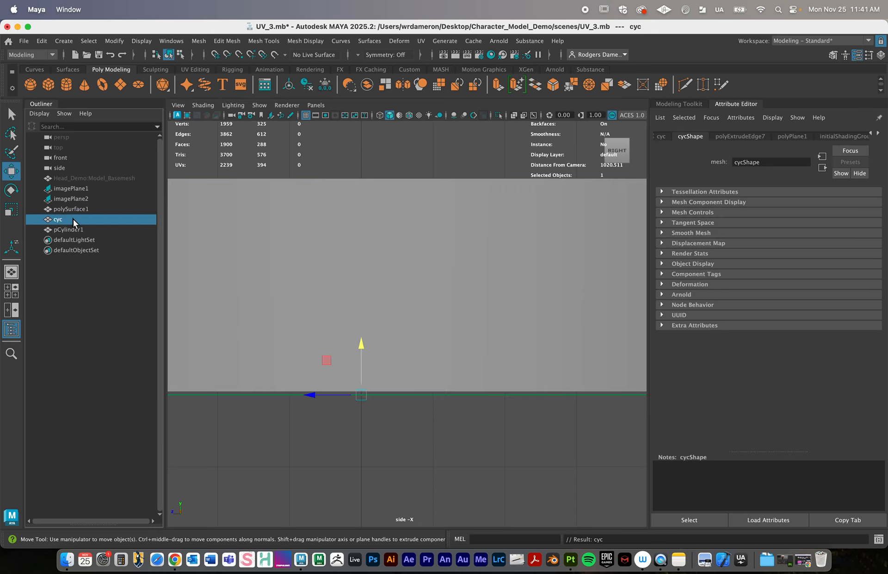
# - Rename the cylinder as base
pyautogui.click(74, 229)
pyautogui.doubleClick(74, 230)
pyautogui.write('base')
pyautogui.press('Return')
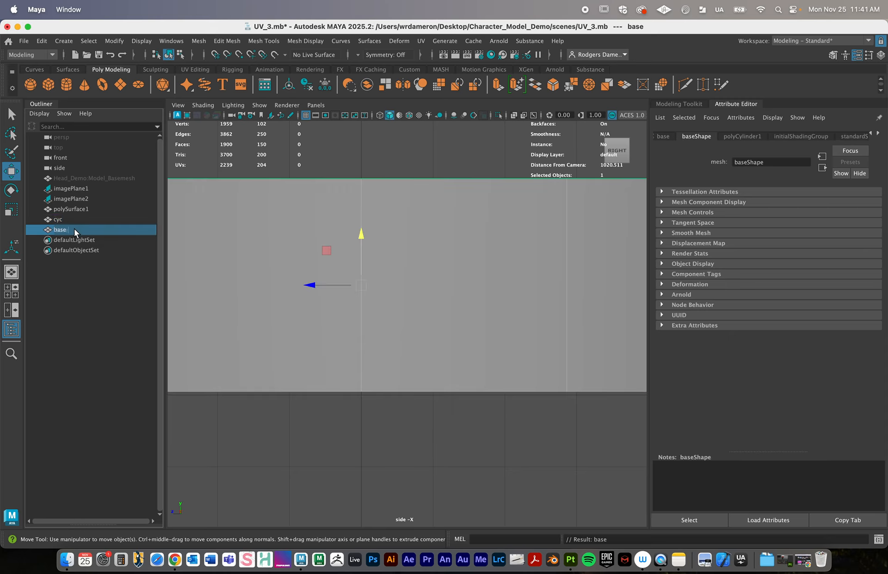
# - Rename the head mesh polySurface1 as heaf
pyautogui.click(73, 208)
pyautogui.doubleClick(74, 209)
pyautogui.write('he')
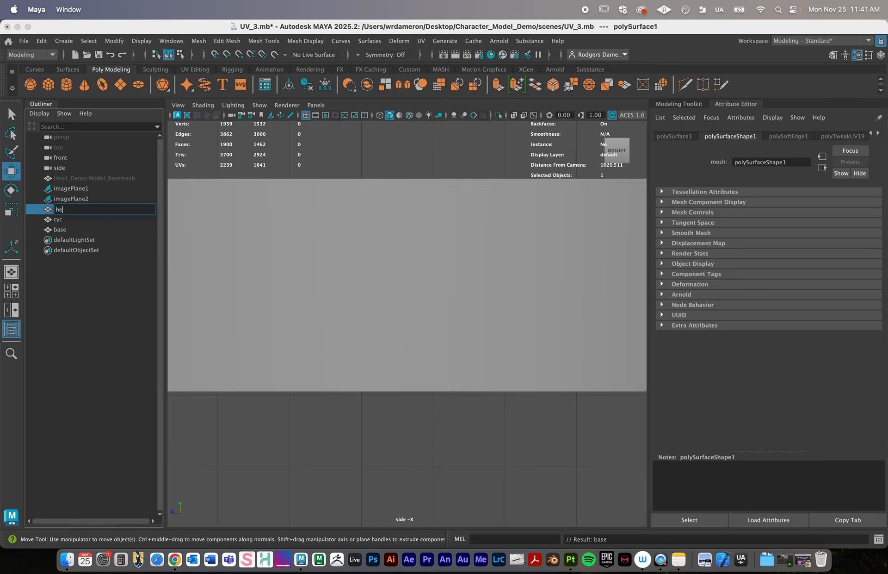
pyautogui.write('af')
pyautogui.press('Return')
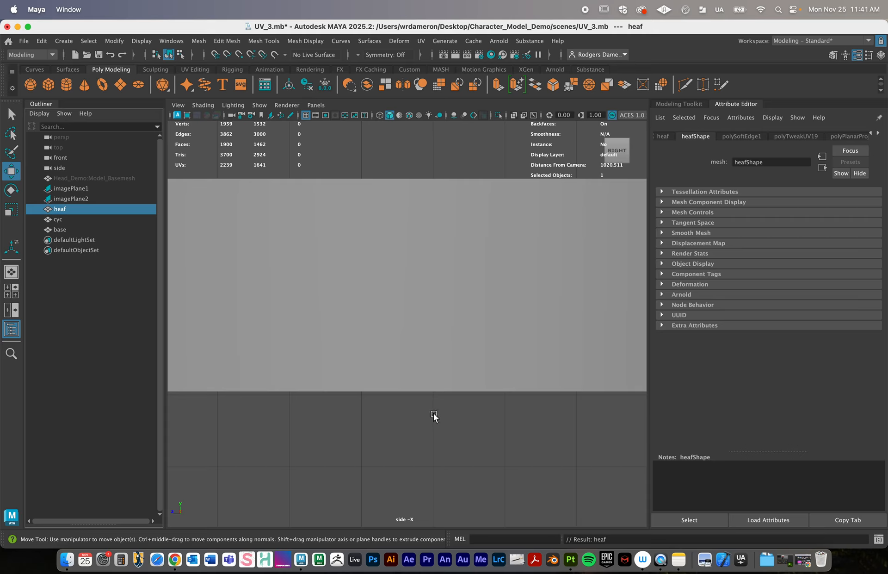
# - Lower the base disc slightly to a Y position of about 1.502 so that its underside meets the cyc floor
pyautogui.click(429, 394)
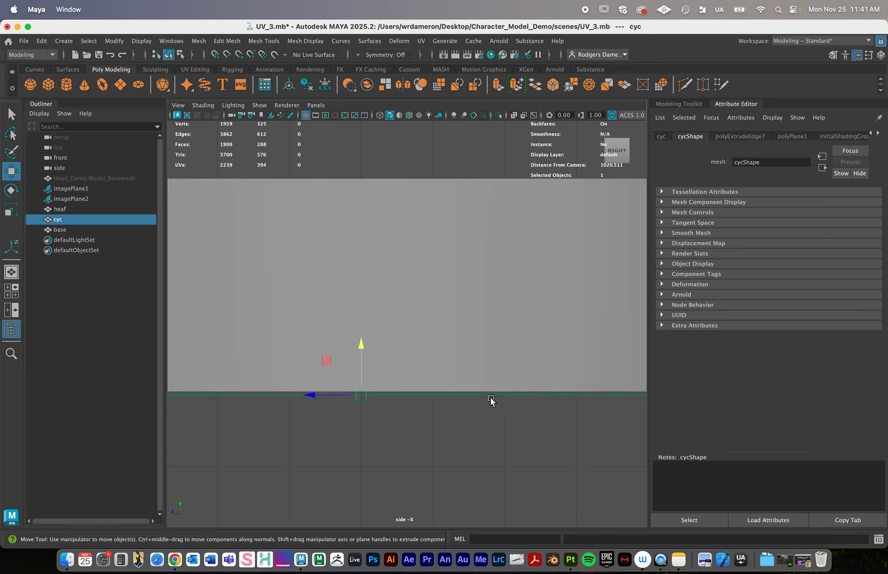
pyautogui.click(409, 364)
pyautogui.moveTo(361, 239); pyautogui.dragTo(362, 238)
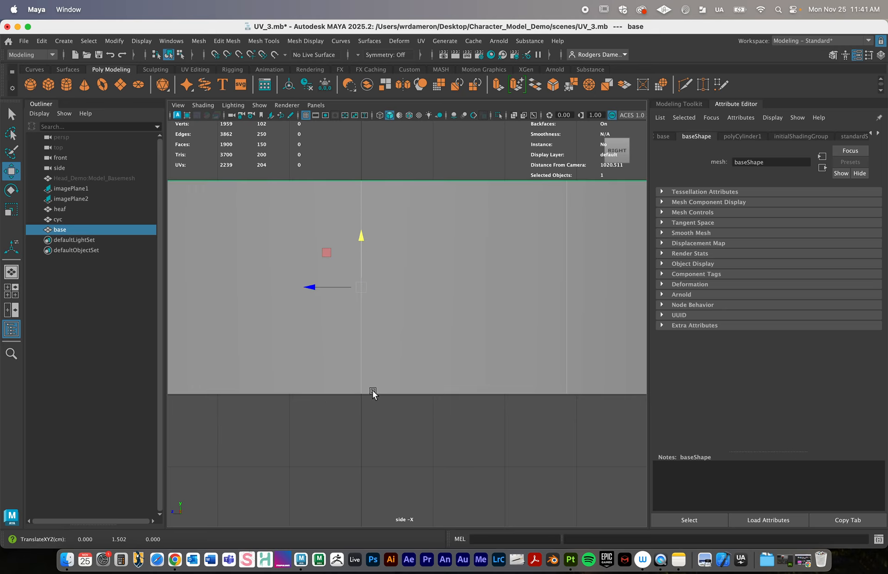
# - In the perspective view, lower the head toward the base disc to a Y position of about 19.3
pyautogui.press('space')
pyautogui.press('space')
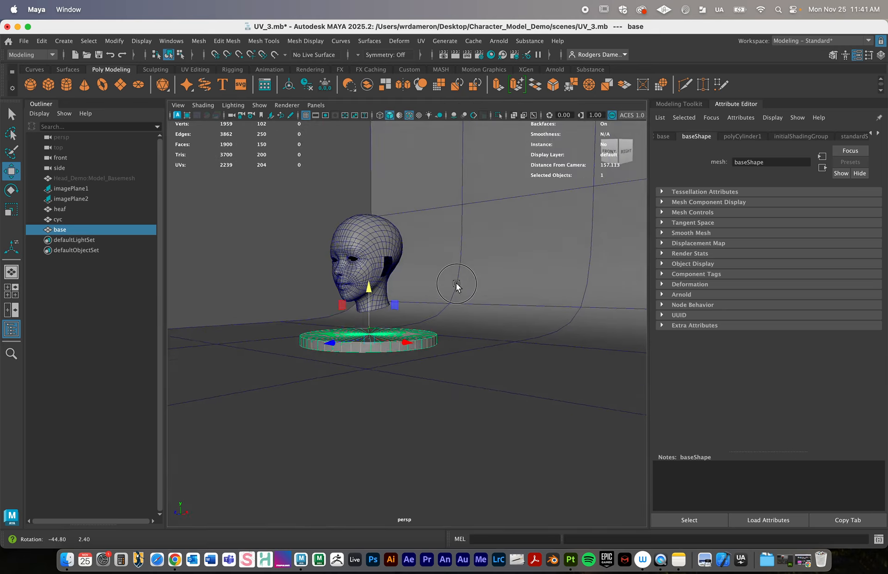
pyautogui.scroll(-5, 506, 294)
pyautogui.click(407, 268)
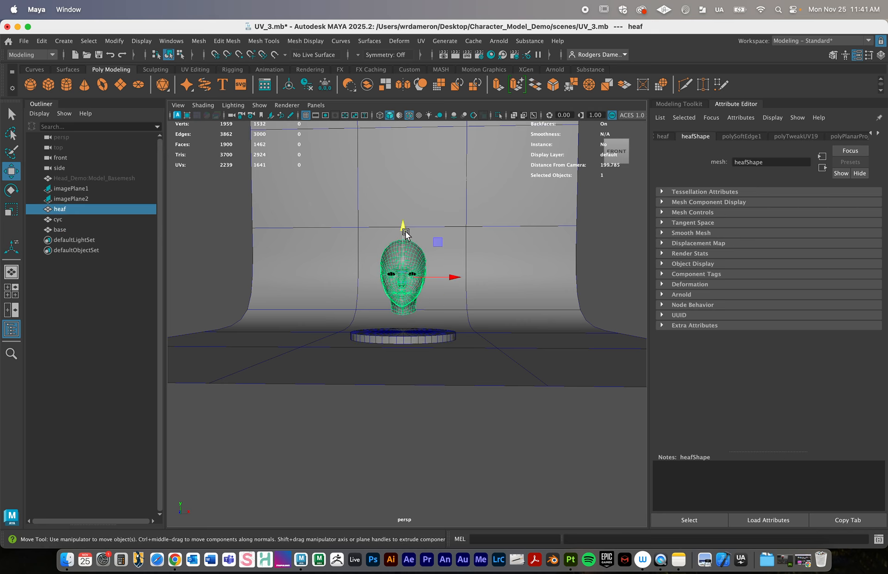
pyautogui.click(404, 244)
pyautogui.moveTo(403, 244); pyautogui.dragTo(403, 243)
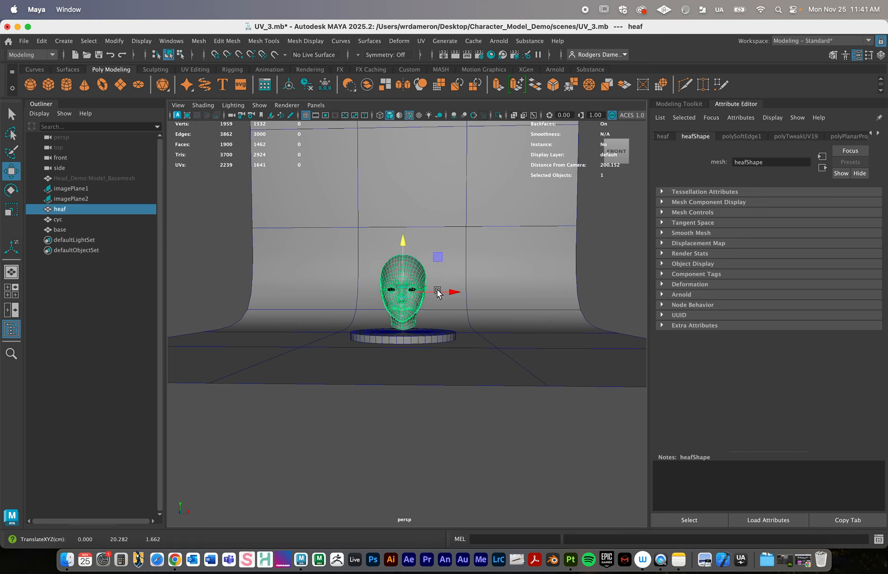
pyautogui.keyDown('alt'); pyautogui.moveTo(439, 291); pyautogui.dragTo(350, 307); pyautogui.keyUp('alt')
pyautogui.keyDown('alt'); pyautogui.moveTo(349, 307); pyautogui.dragTo(401, 323, button='right'); pyautogui.keyUp('alt')
pyautogui.moveTo(314, 192); pyautogui.dragTo(317, 196)
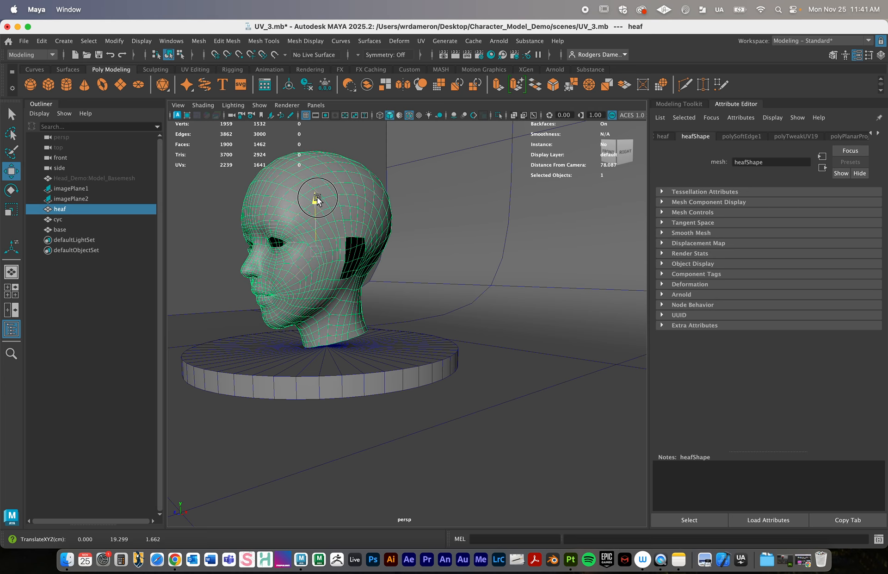
pyautogui.keyDown('alt'); pyautogui.moveTo(293, 348); pyautogui.dragTo(404, 332); pyautogui.keyUp('alt')
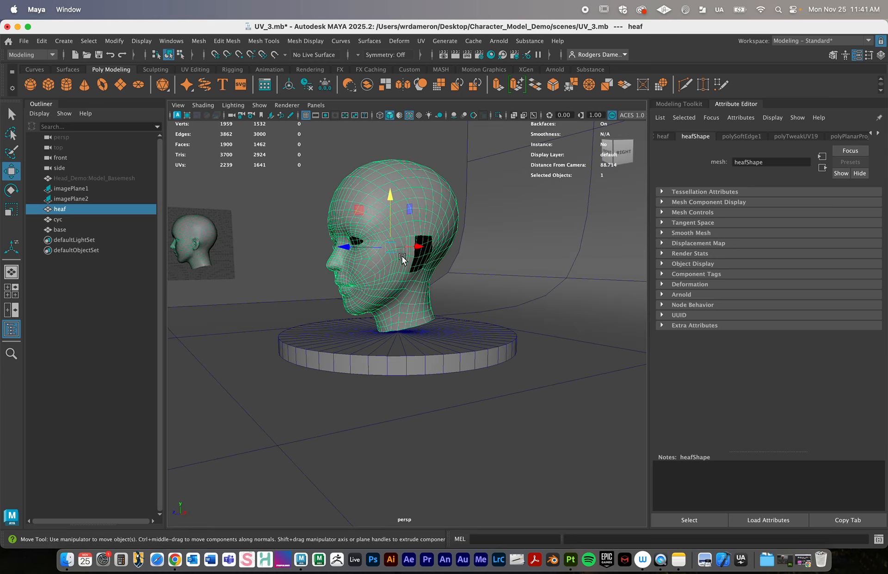
# - In the side view, fine-tune the head's Y position to about 19.13 so that the neck nearly meets the base's top
pyautogui.press('space')
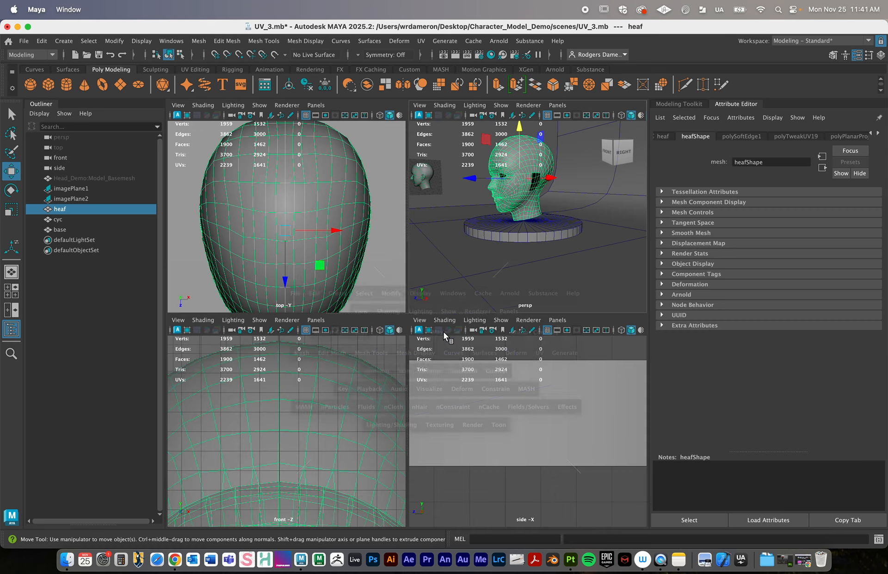
pyautogui.press('space')
pyautogui.keyDown('alt'); pyautogui.moveTo(499, 359); pyautogui.dragTo(351, 323, button='right'); pyautogui.keyUp('alt')
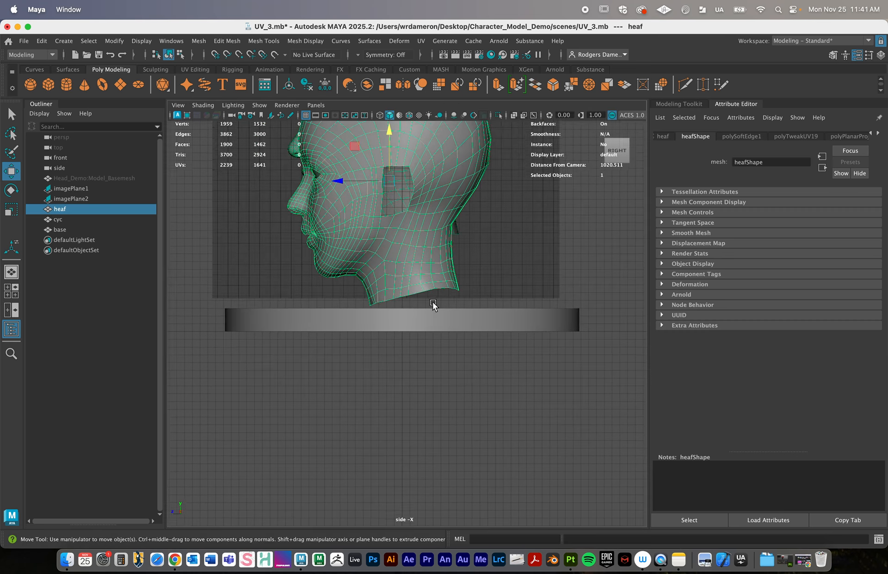
pyautogui.keyDown('alt'); pyautogui.moveTo(434, 303); pyautogui.dragTo(463, 362, button='middle'); pyautogui.keyUp('alt')
pyautogui.keyDown('alt'); pyautogui.moveTo(398, 333); pyautogui.dragTo(583, 350, button='right'); pyautogui.keyUp('alt')
pyautogui.keyDown('alt'); pyautogui.moveTo(509, 234); pyautogui.dragTo(508, 278, button='middle'); pyautogui.keyUp('alt')
pyautogui.keyDown('alt'); pyautogui.moveTo(508, 281); pyautogui.dragTo(453, 199, button='right'); pyautogui.keyUp('alt')
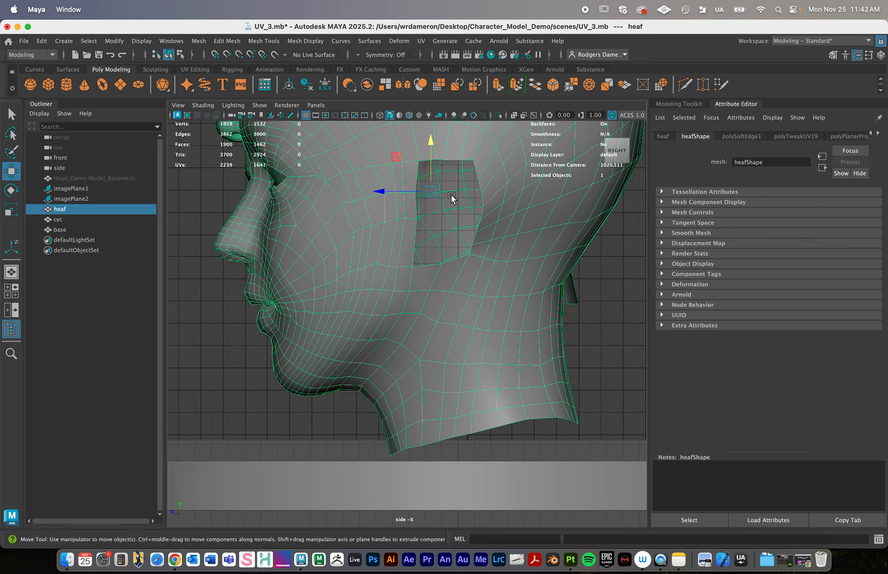
pyautogui.moveTo(433, 138); pyautogui.dragTo(431, 145)
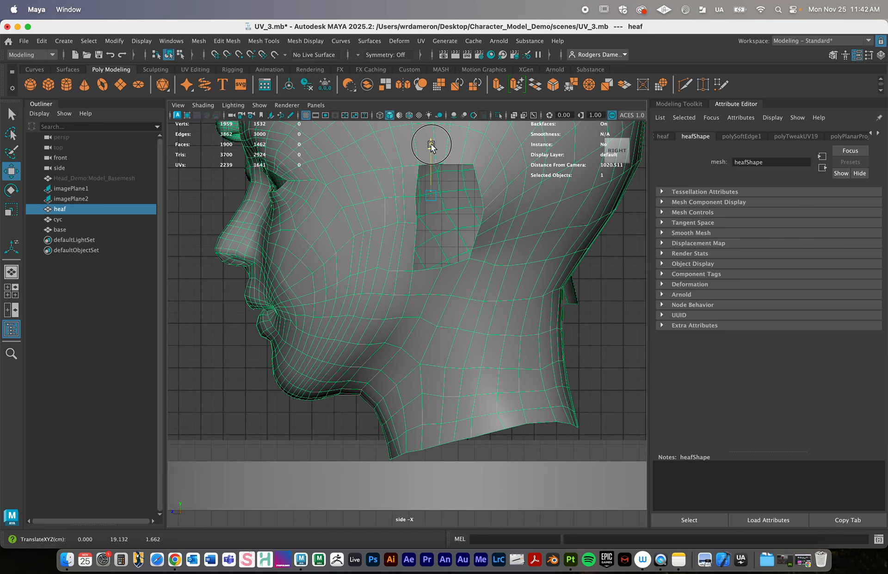
pyautogui.keyDown('alt'); pyautogui.moveTo(455, 396); pyautogui.dragTo(454, 388, button='middle'); pyautogui.keyUp('alt')
pyautogui.keyDown('alt'); pyautogui.moveTo(455, 389); pyautogui.dragTo(419, 388, button='right'); pyautogui.keyUp('alt')
# - Return to the perspective view and add an Arnold Skydome Light to the scene
pyautogui.press('space')
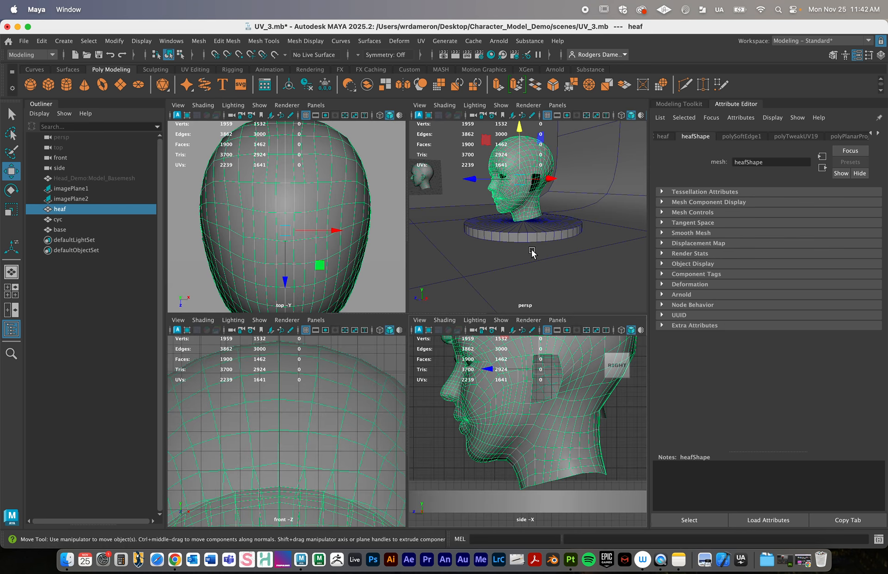
pyautogui.keyDown('alt'); pyautogui.moveTo(532, 252); pyautogui.dragTo(445, 279); pyautogui.keyUp('alt')
pyautogui.press('space')
pyautogui.click(499, 40)
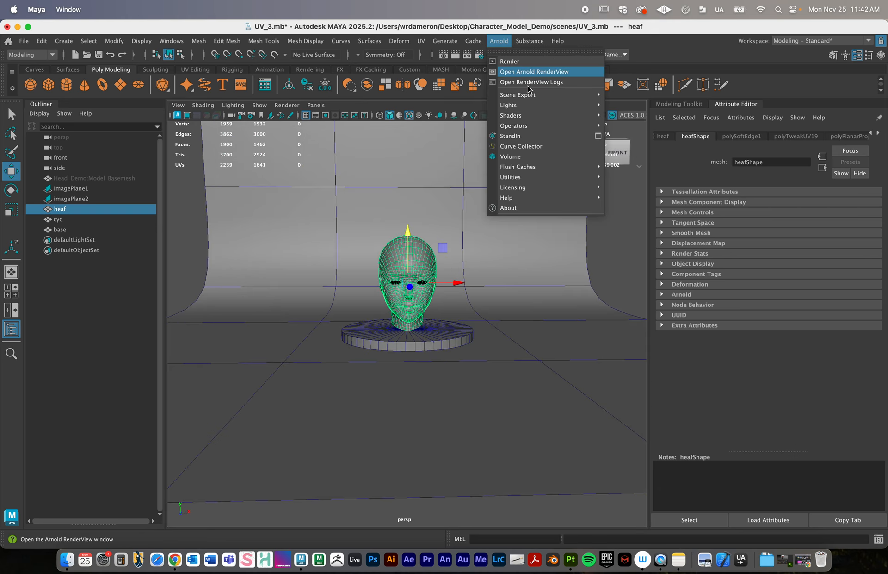
pyautogui.moveTo(527, 105)
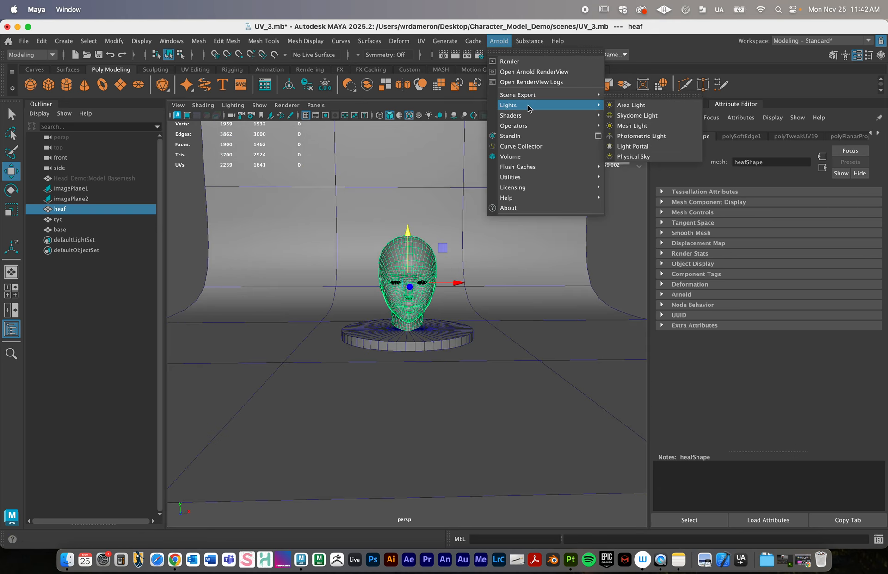
pyautogui.click(649, 116)
# - Render the skydome-lit head and base from the perspective view with Arnold, inspect the image, and close the render window
pyautogui.scroll(5, 505, 269)
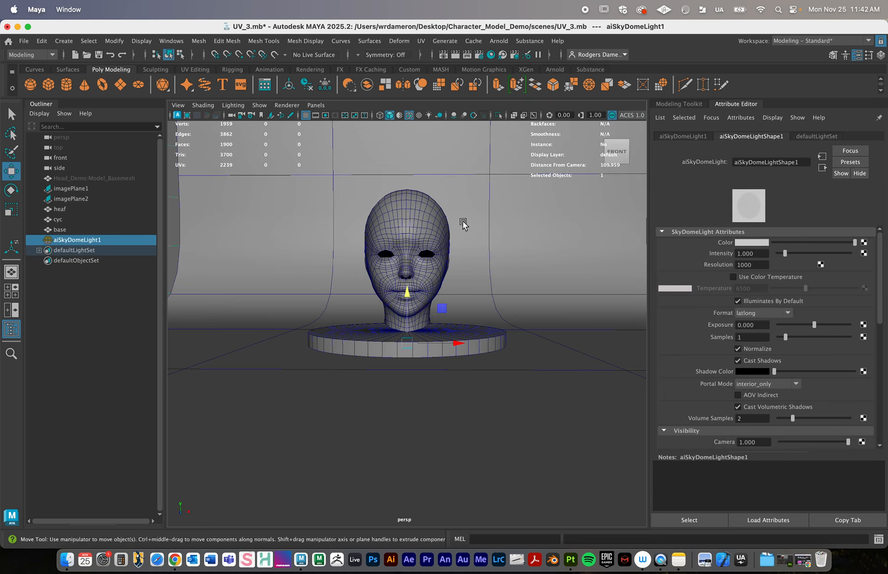
pyautogui.click(502, 40)
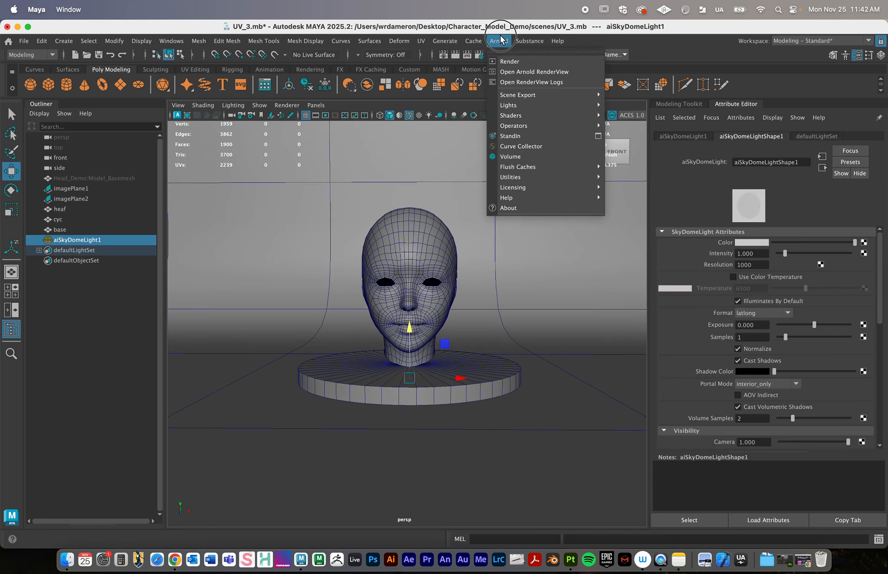
pyautogui.click(505, 60)
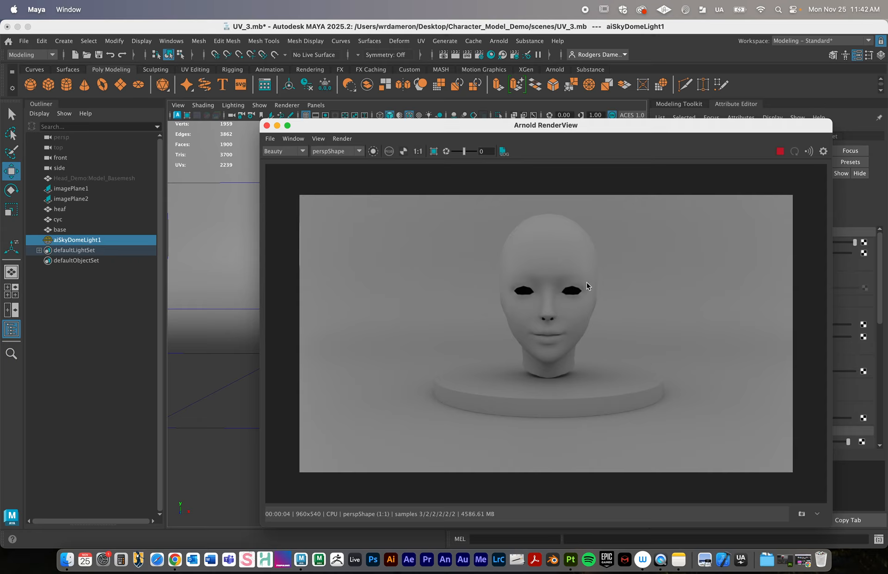
pyautogui.click(267, 126)
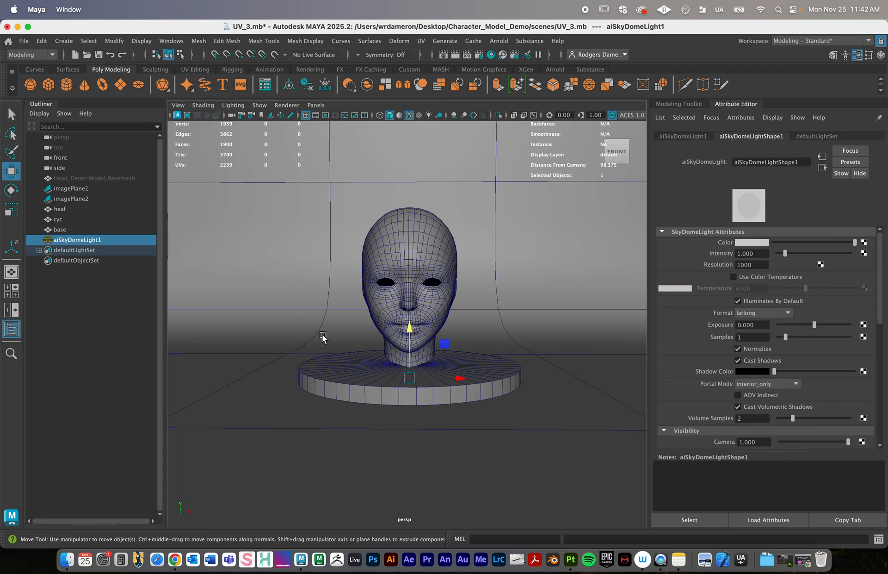
# - Create a standard camera in the scene
pyautogui.click(390, 297)
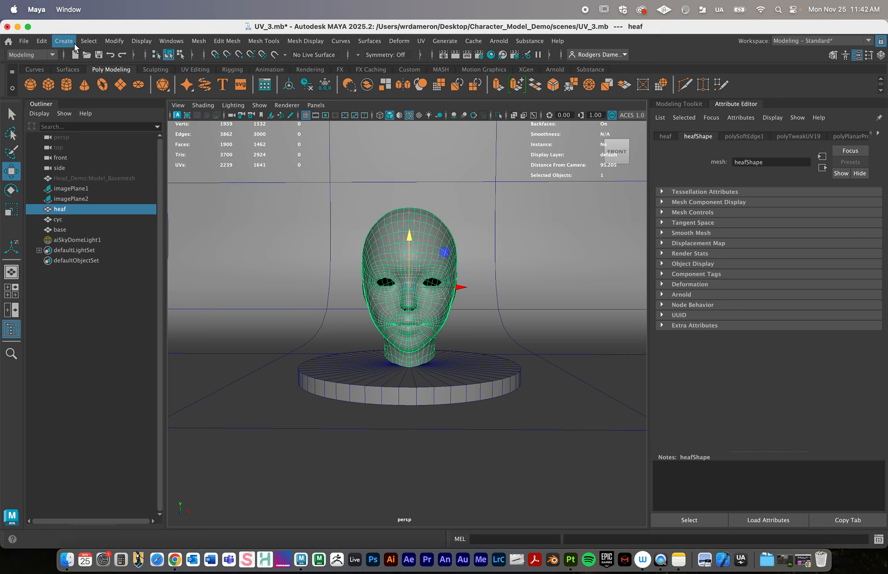
pyautogui.click(61, 41)
pyautogui.moveTo(93, 110)
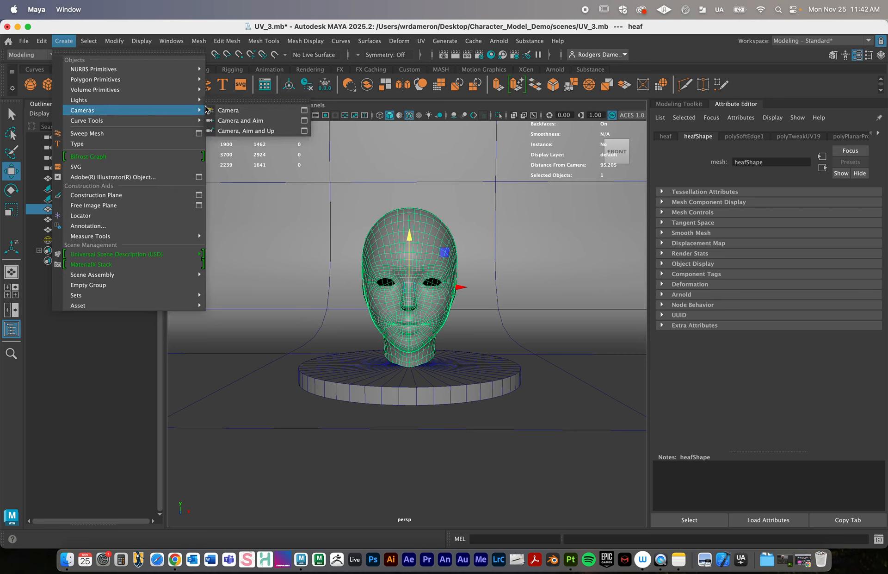
pyautogui.click(231, 108)
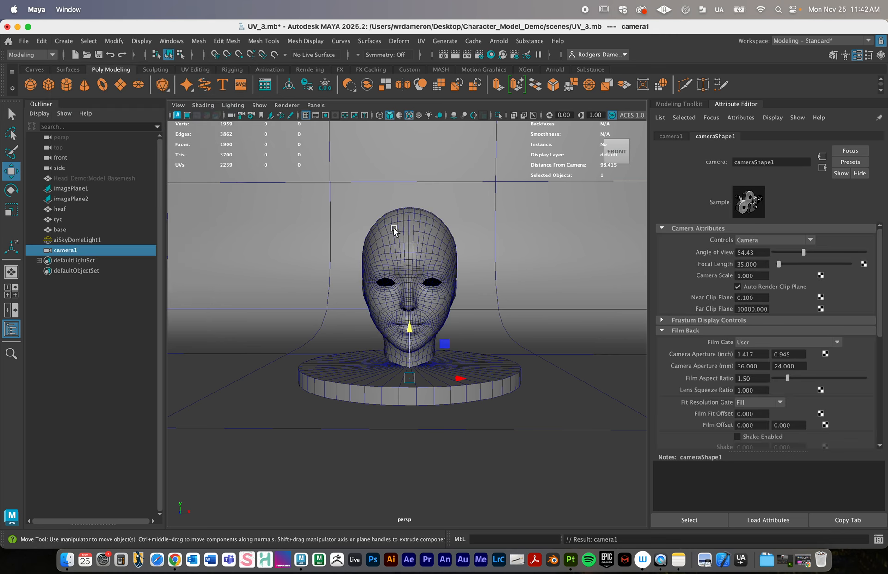
# - Look through camera1 and pull it back until the base disc and the lower part of the face come into view
pyautogui.click(316, 105)
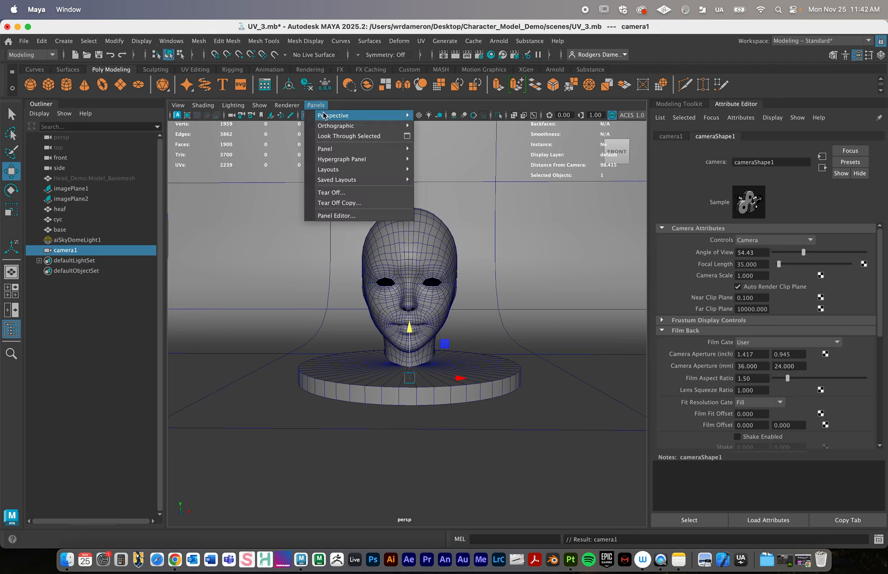
pyautogui.moveTo(325, 115)
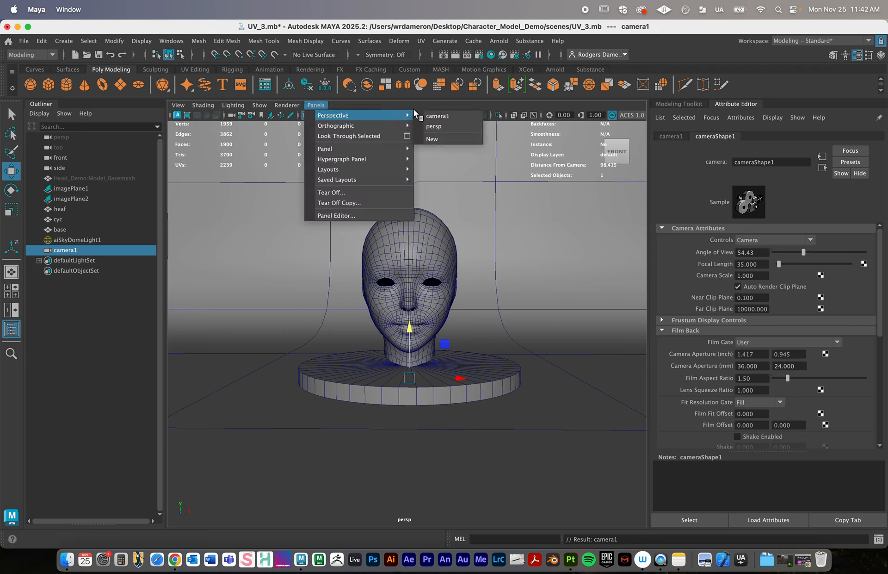
pyautogui.click(440, 115)
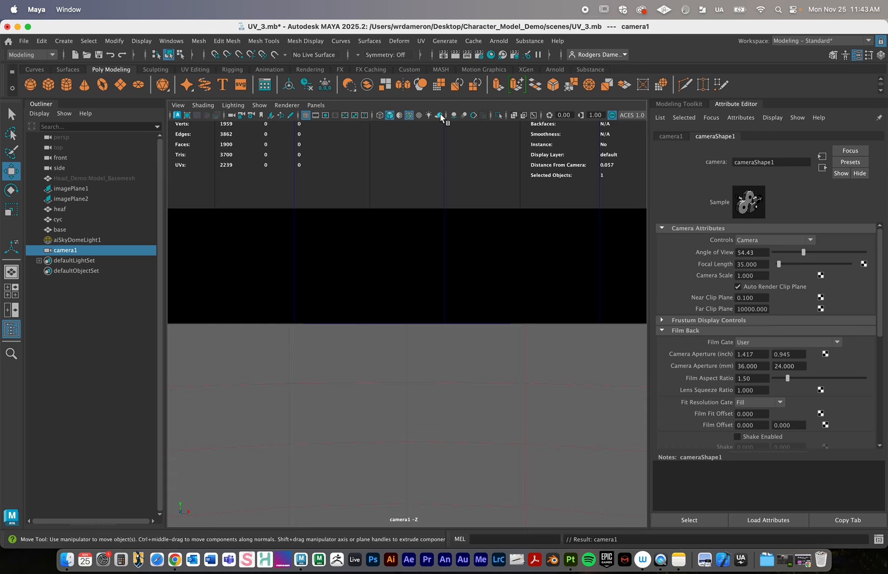
pyautogui.keyDown('alt'); pyautogui.moveTo(513, 373); pyautogui.dragTo(332, 347, button='right'); pyautogui.keyUp('alt')
pyautogui.keyDown('alt'); pyautogui.moveTo(523, 352); pyautogui.dragTo(334, 347, button='right'); pyautogui.keyUp('alt')
pyautogui.keyDown('alt'); pyautogui.moveTo(501, 342); pyautogui.dragTo(283, 336, button='right'); pyautogui.keyUp('alt')
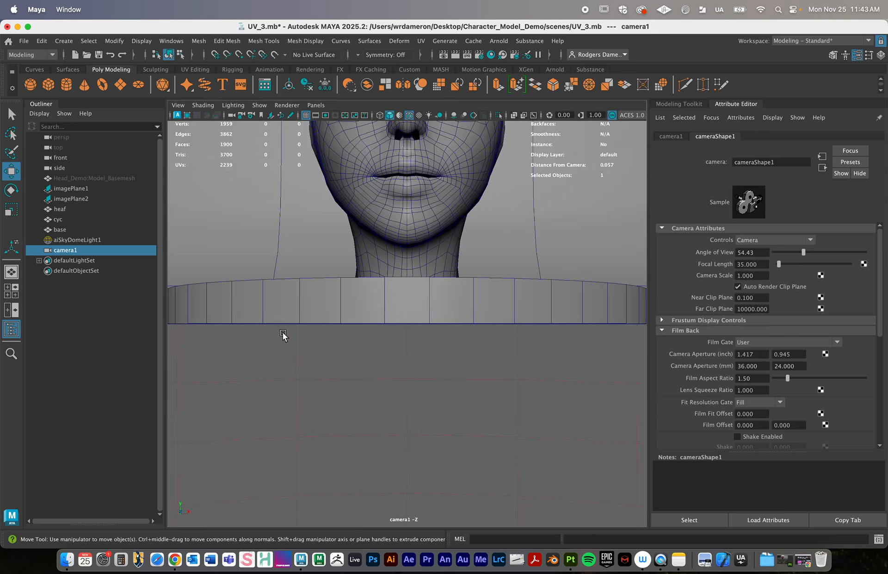
# - Switch to a two-pane layout and show the camera1 view beside the perspective view
pyautogui.click(11, 310)
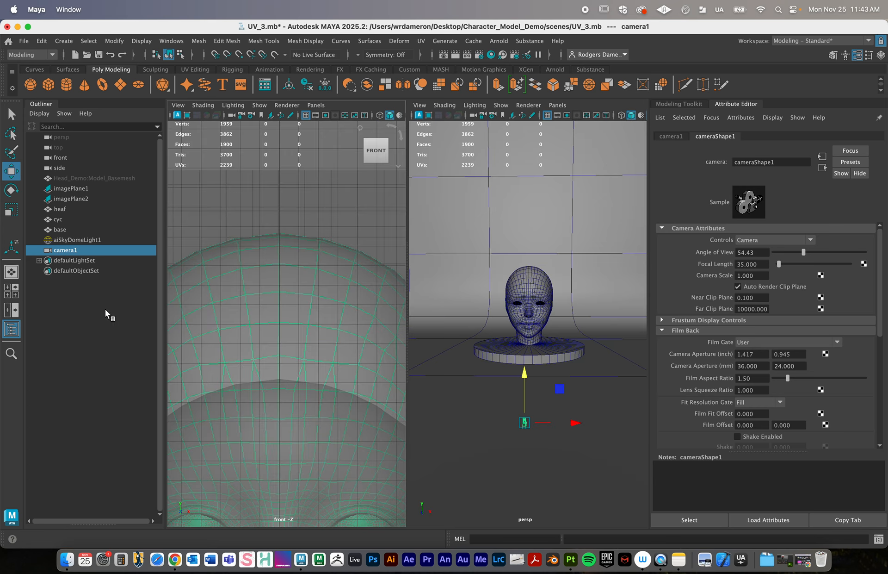
pyautogui.click(316, 105)
pyautogui.moveTo(337, 115)
pyautogui.click(439, 115)
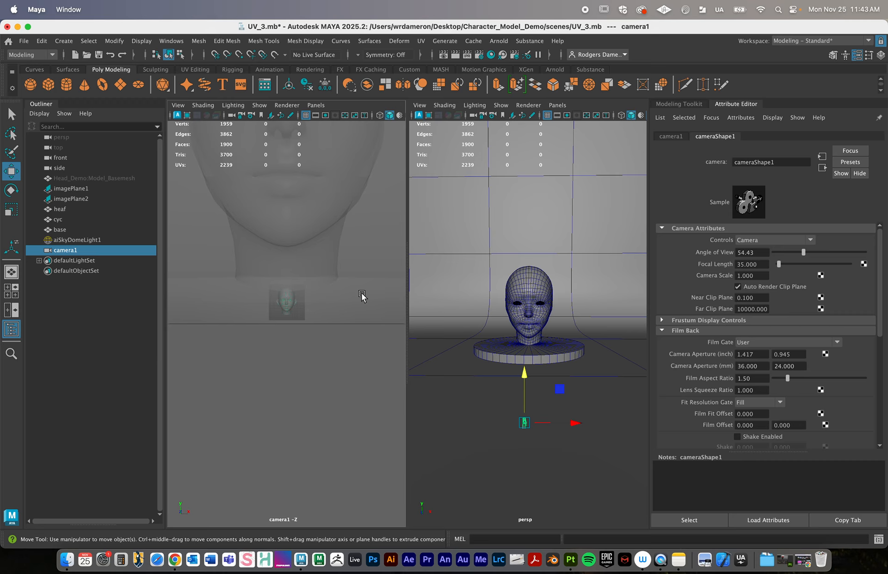
# - Using the perspective view beside it, raise camera1 to a Y position of about 16.84, level with the face
pyautogui.click(558, 106)
pyautogui.moveTo(576, 115)
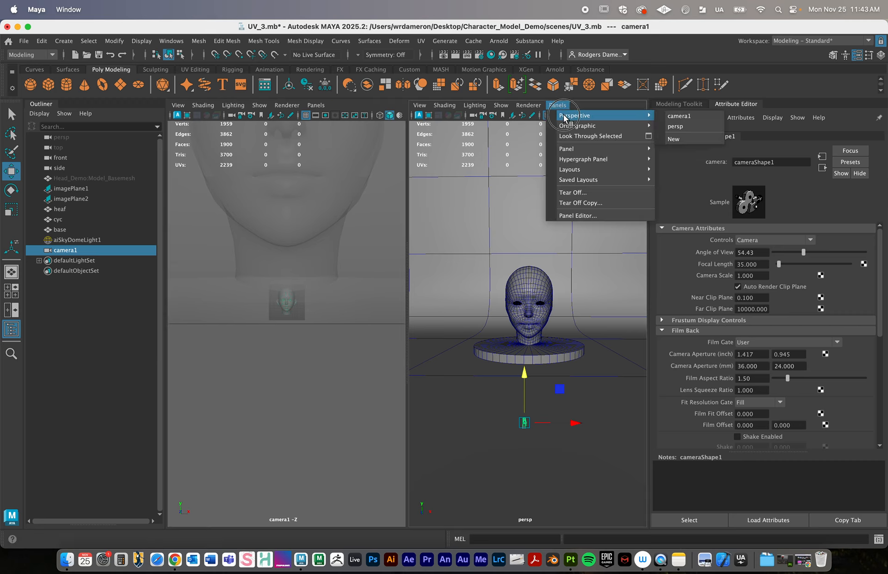
pyautogui.click(687, 121)
pyautogui.keyDown('alt'); pyautogui.moveTo(587, 334); pyautogui.dragTo(403, 343); pyautogui.keyUp('alt')
pyautogui.moveTo(457, 280); pyautogui.dragTo(463, 223)
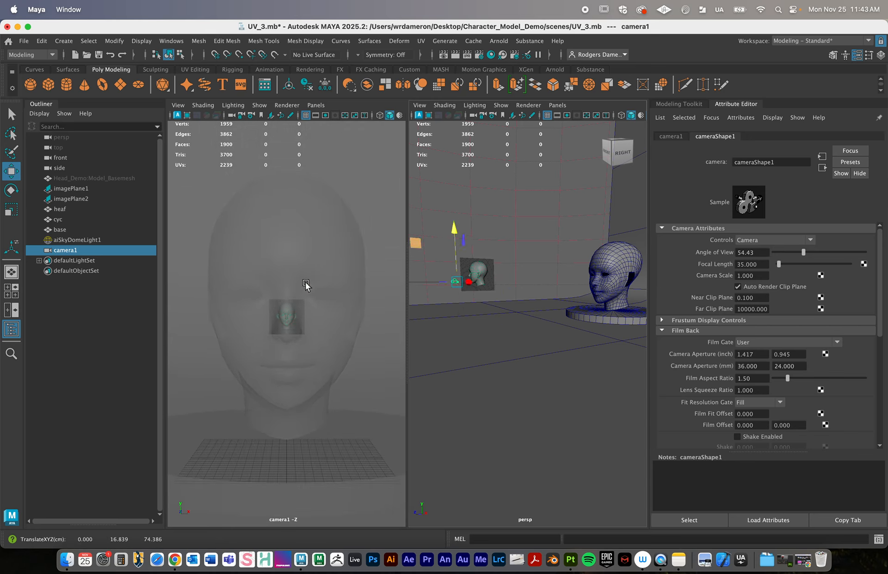
# - Return to a single pane looking through camera1 and pull the camera back to frame the whole head and base
pyautogui.click(11, 274)
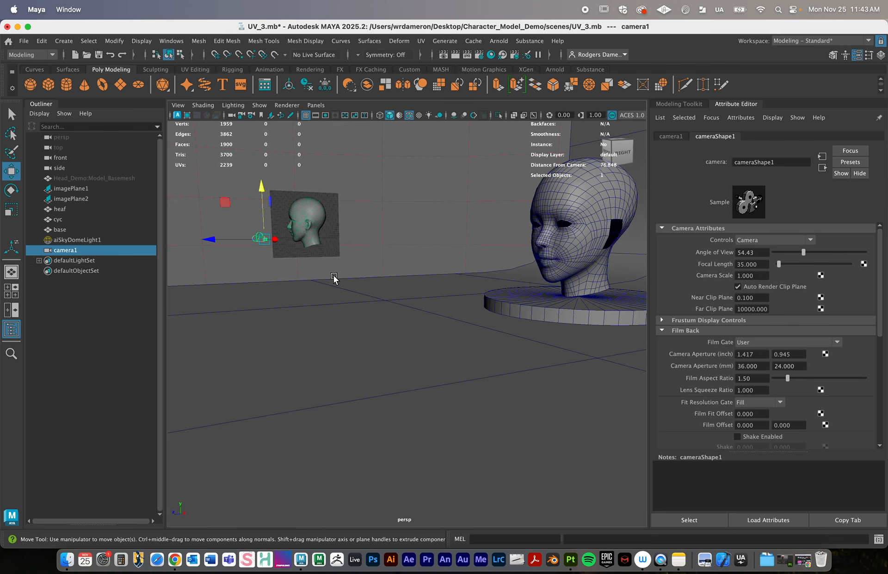
pyautogui.click(316, 105)
pyautogui.moveTo(322, 116)
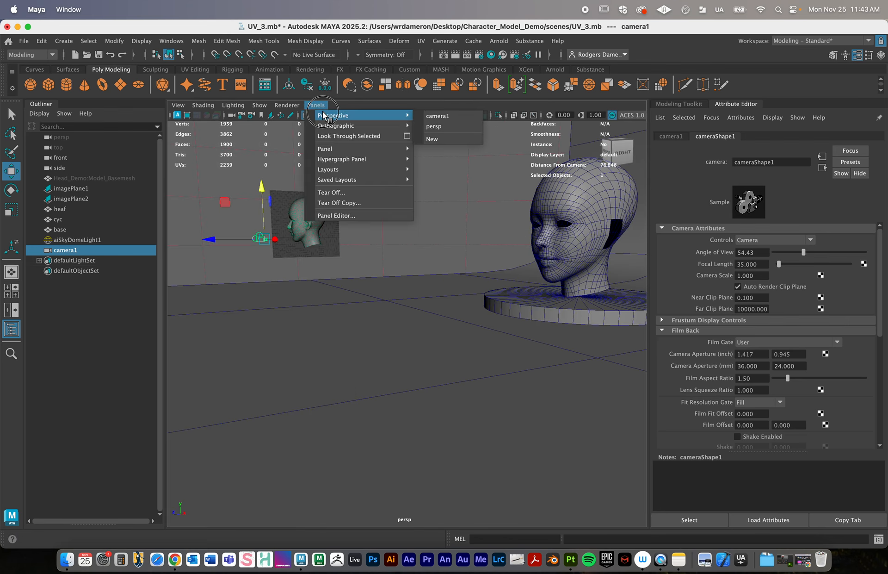
pyautogui.click(437, 115)
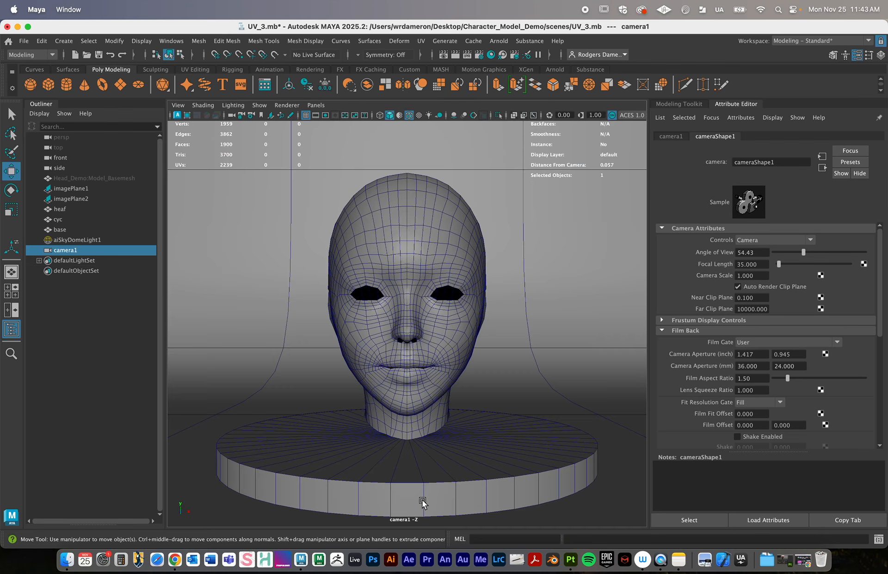
pyautogui.keyDown('alt'); pyautogui.moveTo(485, 278); pyautogui.dragTo(345, 276, button='right'); pyautogui.keyUp('alt')
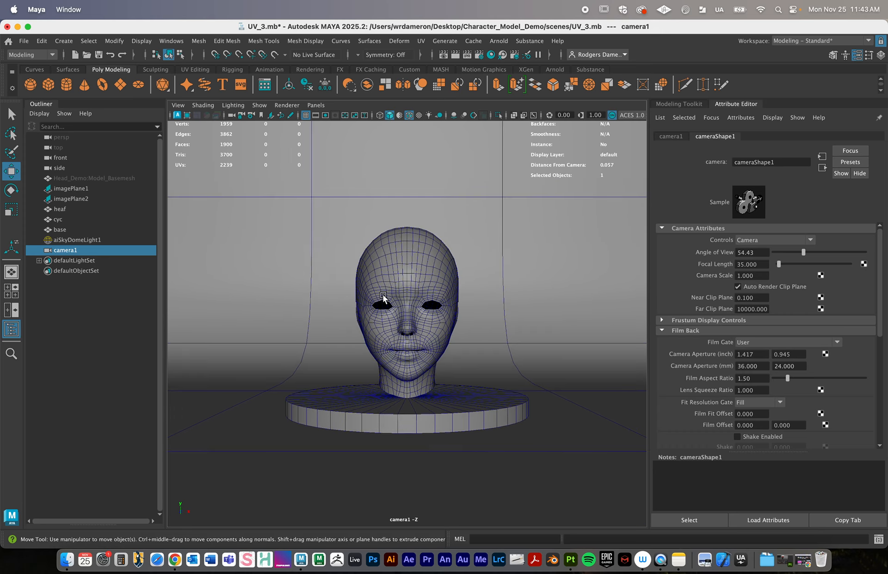
pyautogui.keyDown('alt'); pyautogui.moveTo(396, 295); pyautogui.dragTo(420, 291, button='right'); pyautogui.keyUp('alt')
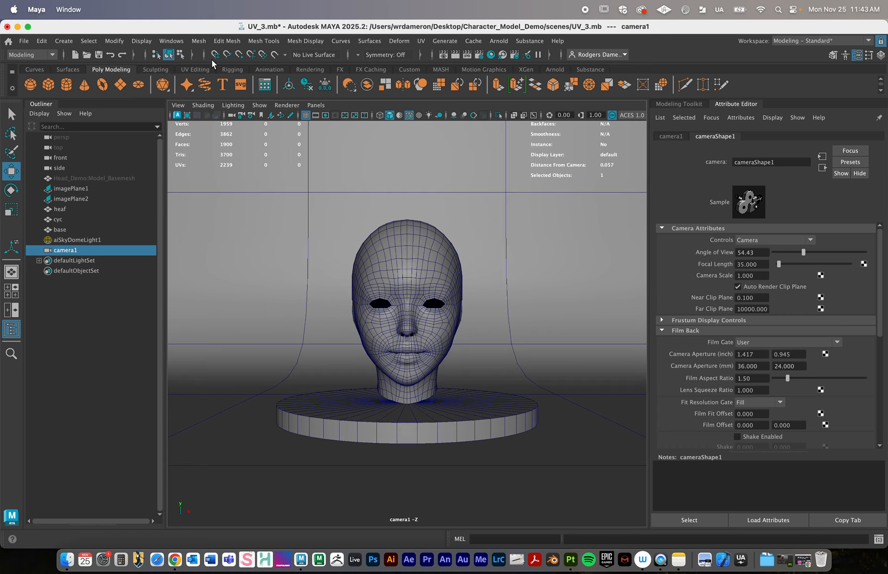
# - Show the resolution gate and set camera1's focal length to 50, pulling back slightly to fit the head and base
pyautogui.click(325, 116)
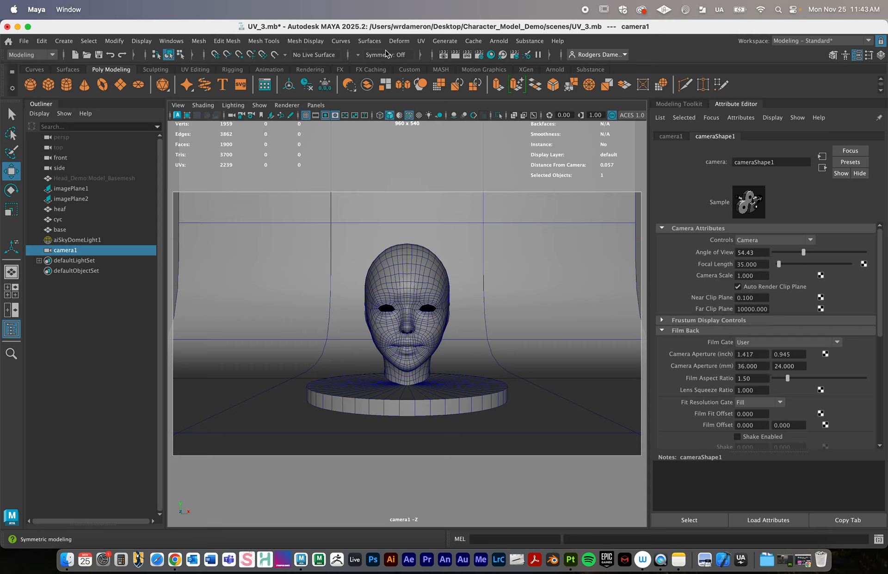
pyautogui.click(762, 263)
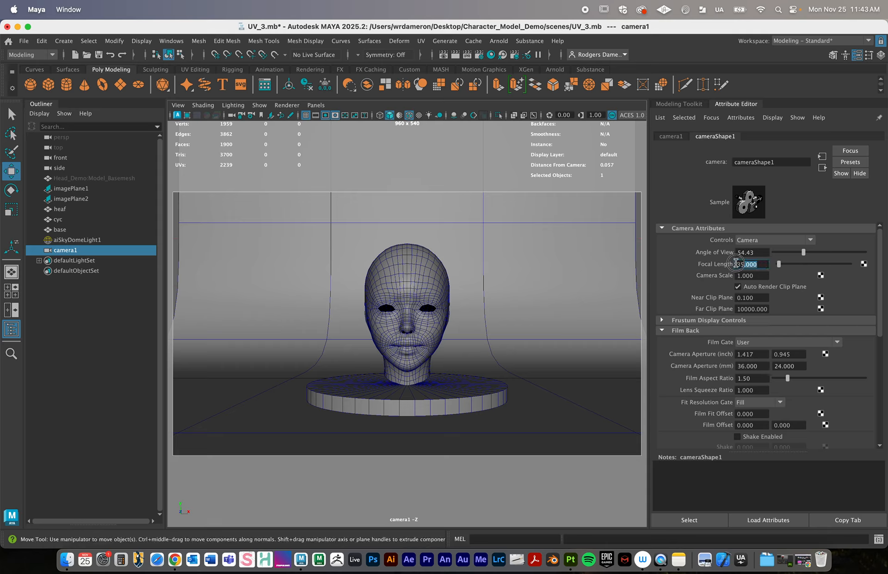
pyautogui.write('50')
pyautogui.press('Return')
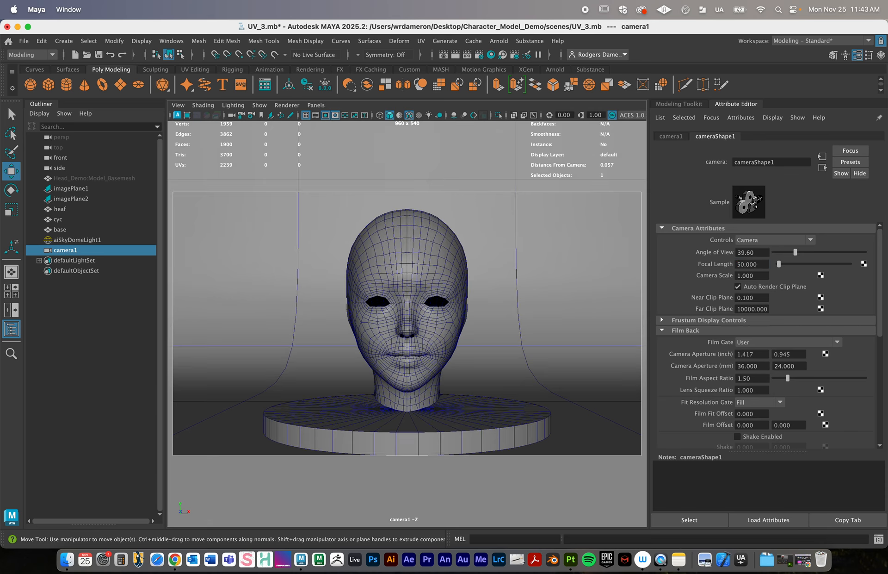
pyautogui.keyDown('alt'); pyautogui.moveTo(528, 341); pyautogui.dragTo(516, 341, button='right'); pyautogui.keyUp('alt')
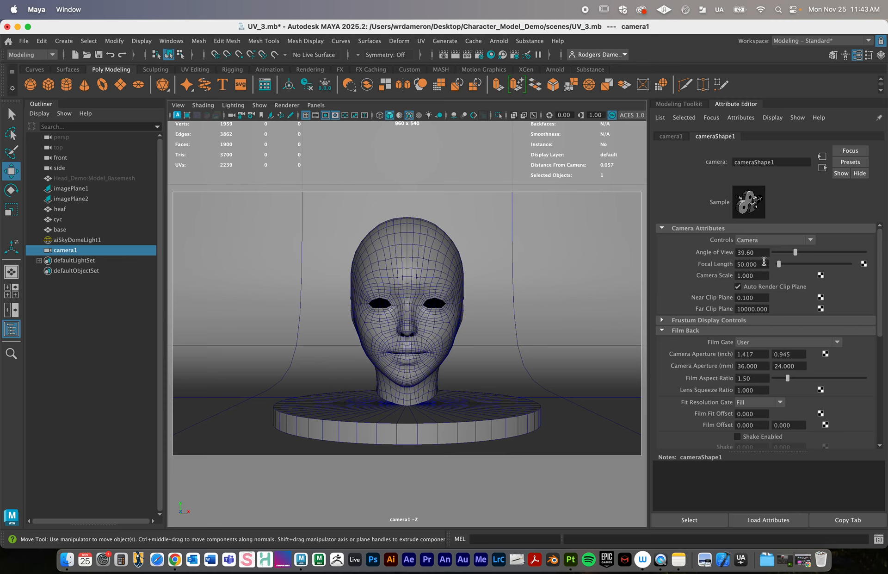
# - Try a focal length of 15 on camera1 and move in close until the face fills the frame
pyautogui.moveTo(768, 264); pyautogui.dragTo(694, 266)
pyautogui.write('15')
pyautogui.press('Return')
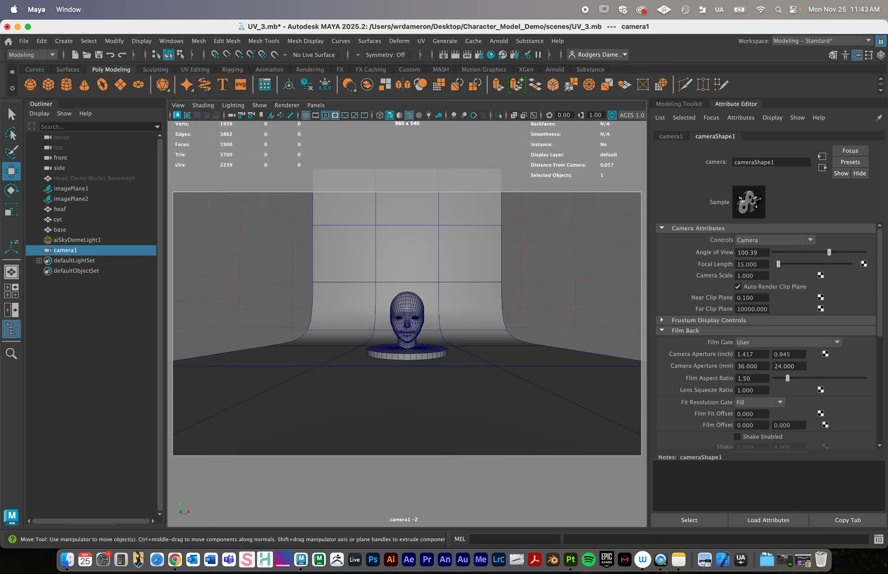
pyautogui.keyDown('alt'); pyautogui.moveTo(339, 318); pyautogui.dragTo(611, 345, button='right'); pyautogui.keyUp('alt')
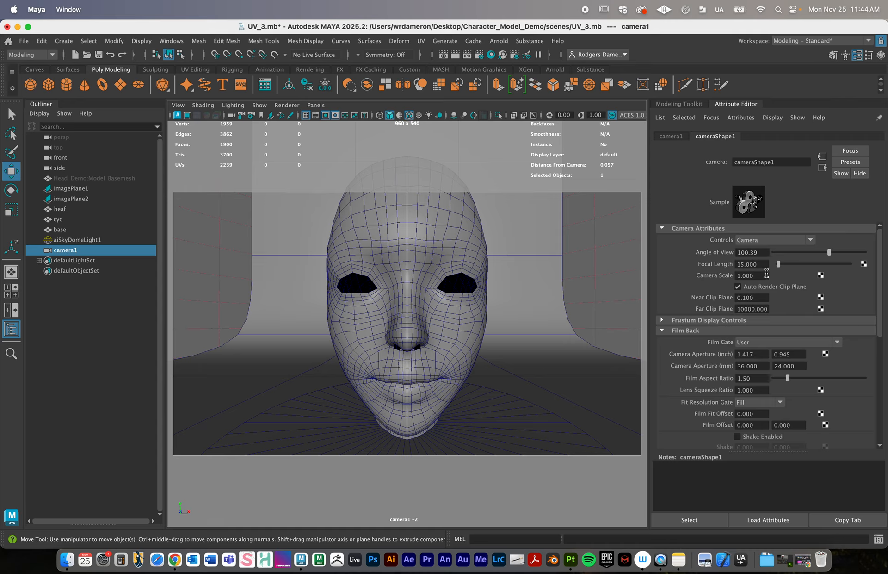
# - Try a focal length of 85 on camera1 and pull back until the head and base fit the frame
pyautogui.moveTo(759, 265); pyautogui.dragTo(694, 268)
pyautogui.write('85')
pyautogui.press('Return')
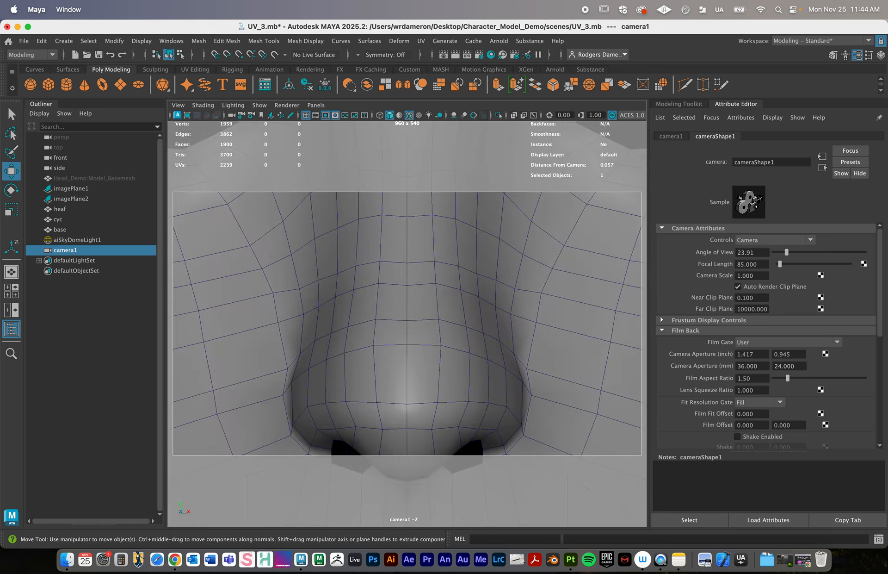
pyautogui.keyDown('alt'); pyautogui.moveTo(526, 370); pyautogui.dragTo(355, 343, button='right'); pyautogui.keyUp('alt')
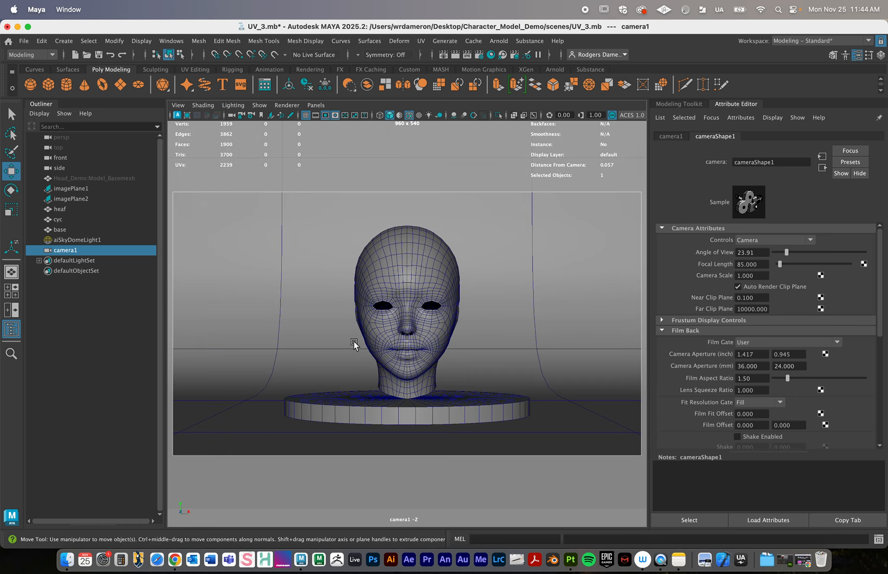
# - Try an extreme focal length of about 357 on camera1 and pull far back to reframe the head
pyautogui.click(765, 264)
pyautogui.moveTo(780, 262); pyautogui.dragTo(785, 262)
pyautogui.keyDown('alt'); pyautogui.moveTo(497, 341); pyautogui.dragTo(162, 329, button='right'); pyautogui.keyUp('alt')
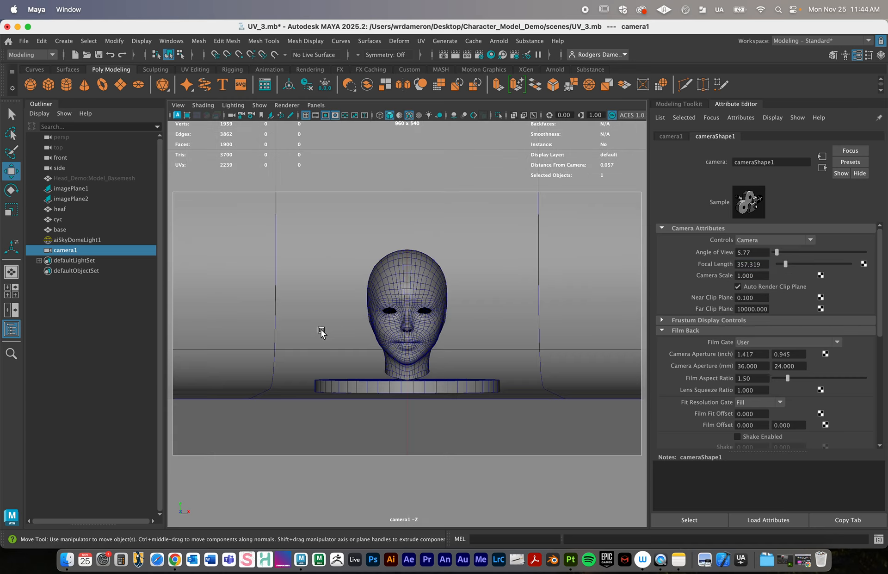
# - Set camera1's focal length back to 50 and move in to frame the head and full base inside the resolution gate
pyautogui.moveTo(768, 264); pyautogui.dragTo(691, 264)
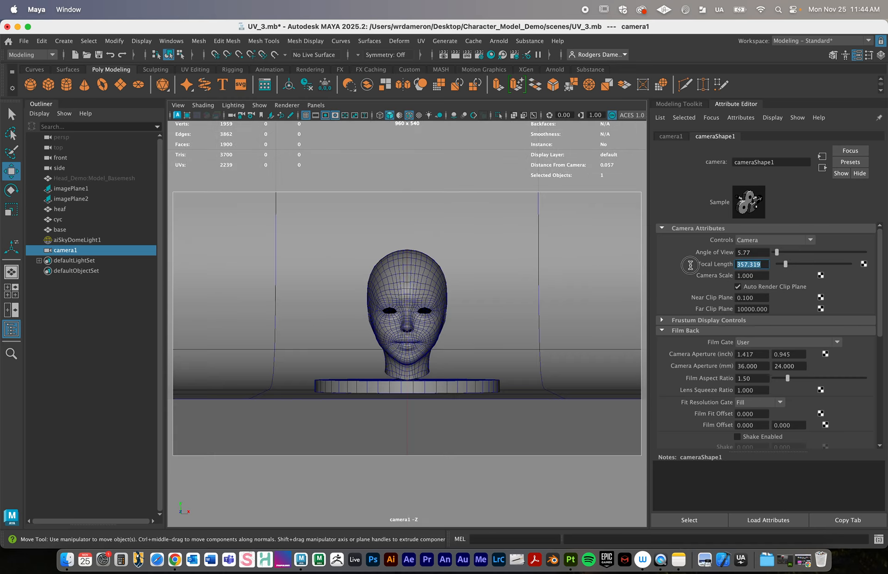
pyautogui.write('50')
pyautogui.press('Return')
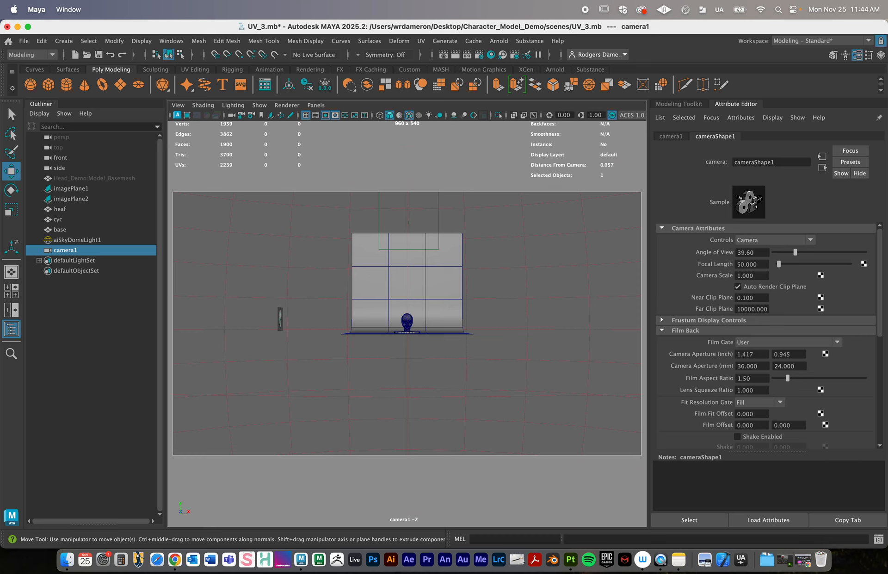
pyautogui.keyDown('alt'); pyautogui.moveTo(410, 313); pyautogui.dragTo(549, 353, button='right'); pyautogui.keyUp('alt')
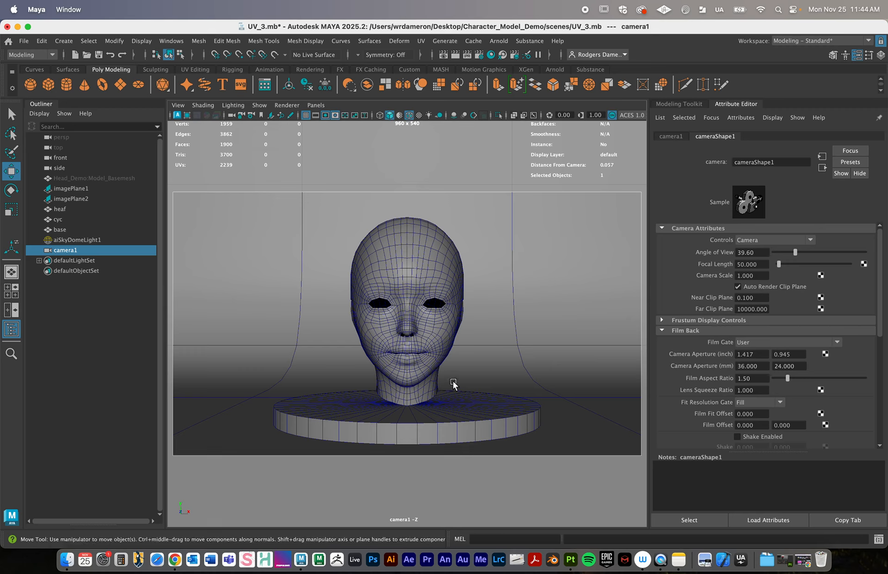
# - Nudge camera1 so the head sits slightly higher in the frame, and lock the camera against further view changes
pyautogui.keyDown('alt'); pyautogui.moveTo(454, 382); pyautogui.dragTo(459, 382, button='right'); pyautogui.keyUp('alt')
pyautogui.keyDown('alt'); pyautogui.moveTo(459, 382); pyautogui.dragTo(459, 377, button='middle'); pyautogui.keyUp('alt')
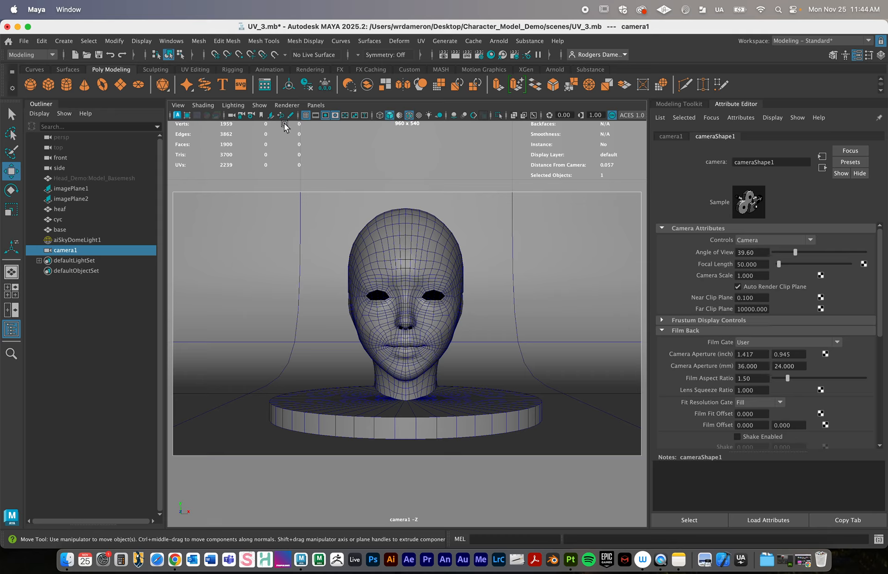
pyautogui.click(241, 114)
pyautogui.keyDown('alt'); pyautogui.moveTo(455, 290); pyautogui.dragTo(331, 291); pyautogui.keyUp('alt')
# - Save the scene under the new name OnlineTurntable as a Maya Binary file in the scenes folder
pyautogui.click(25, 44)
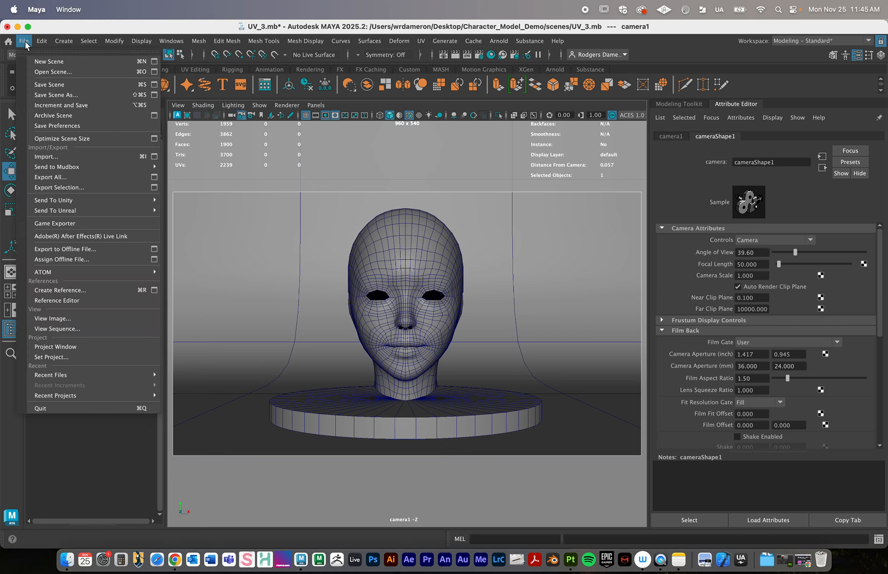
pyautogui.click(63, 92)
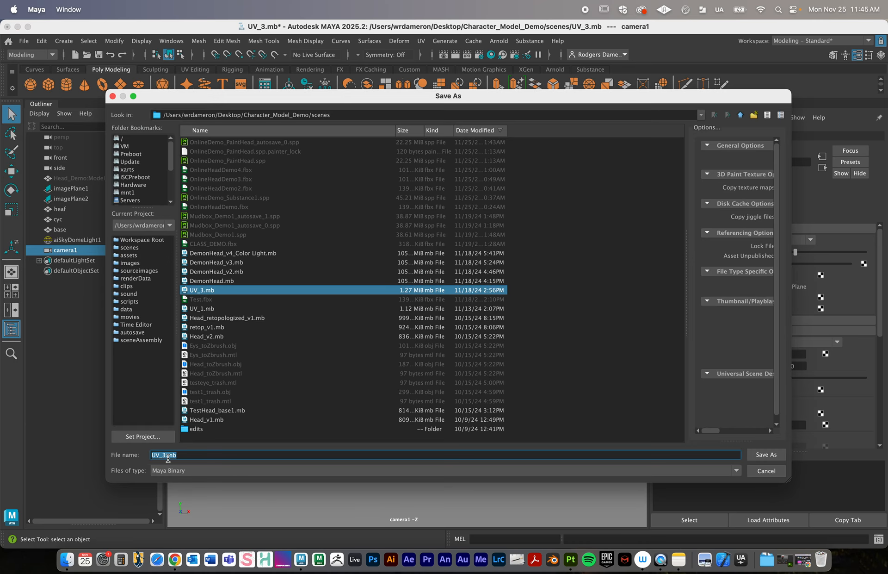
pyautogui.write('OnlineT')
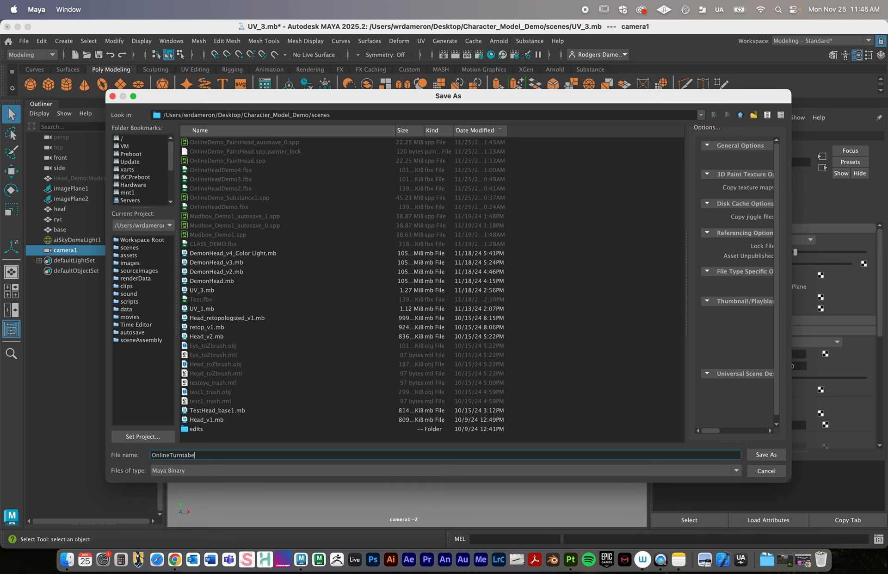
pyautogui.write('urntable')
pyautogui.press('Return')
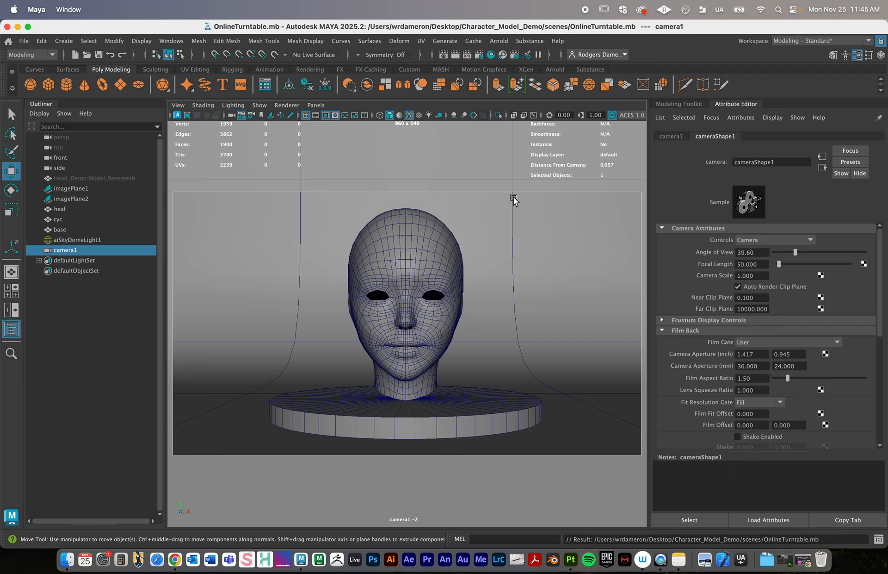
# - Render the camera1 view with Arnold to check the head and base, and close the render view
pyautogui.click(501, 41)
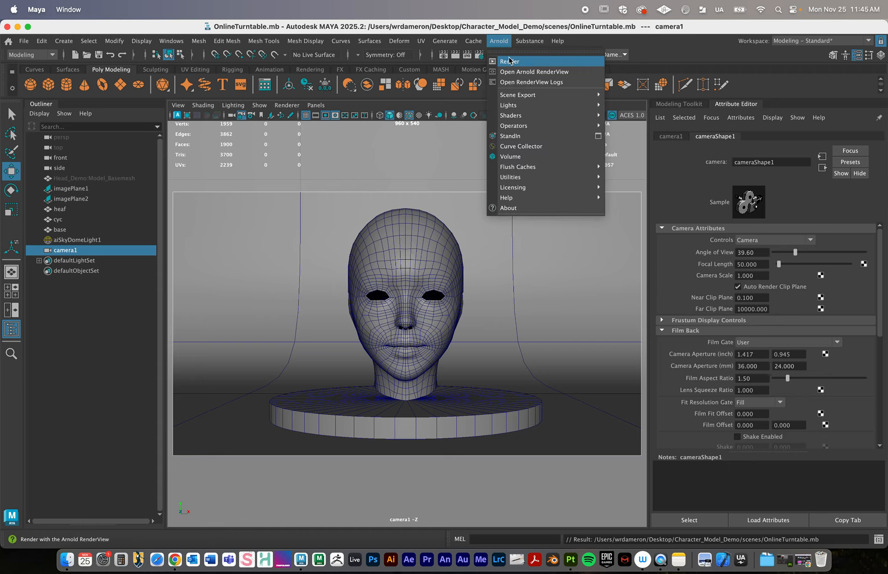
pyautogui.click(509, 60)
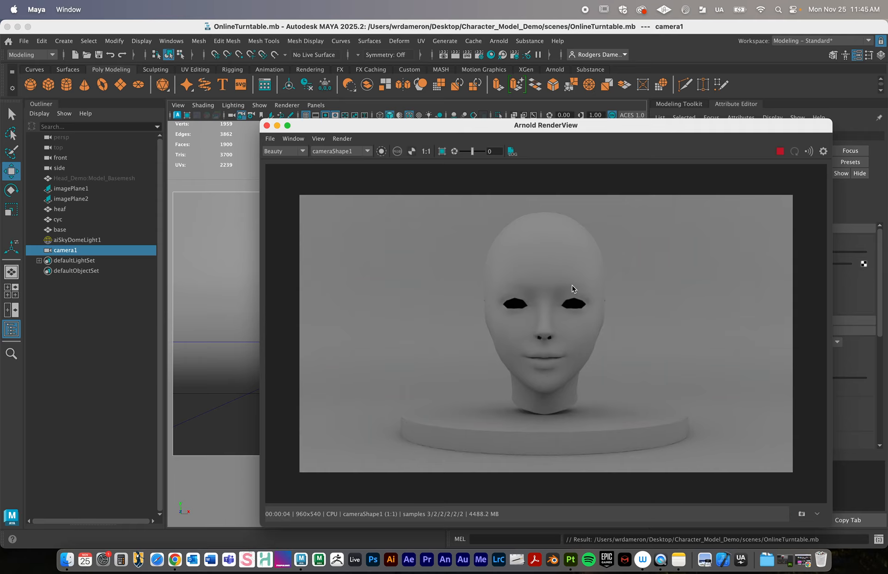
pyautogui.click(267, 126)
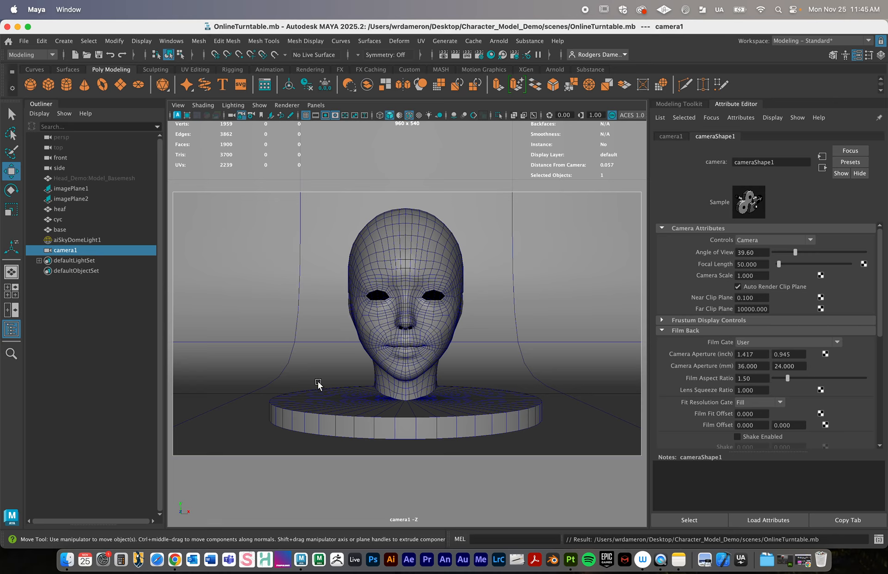
# - Bevel the top rim edge loop of the disc base with 11 segments and a fraction of 0.1
pyautogui.click(323, 407)
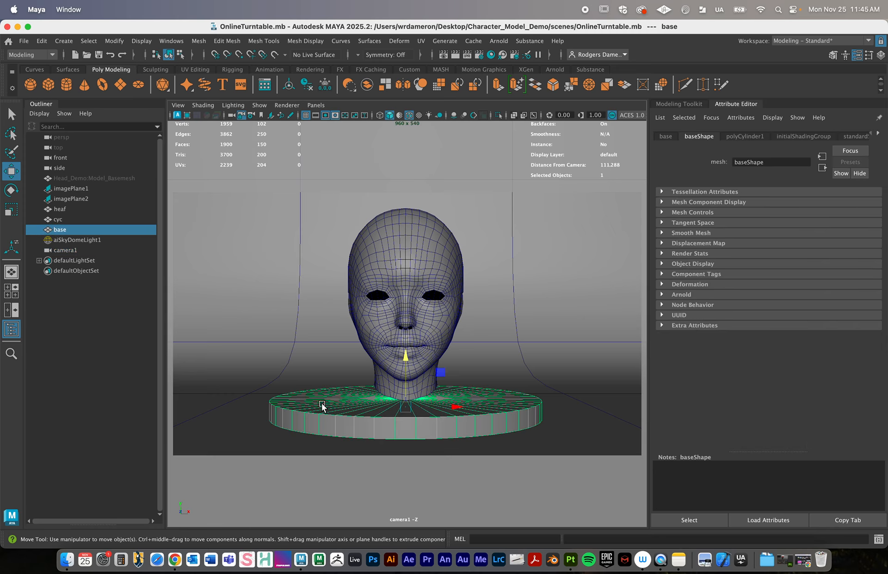
pyautogui.moveTo(397, 416); pyautogui.dragTo(383, 205, button='right')
pyautogui.doubleClick(362, 408)
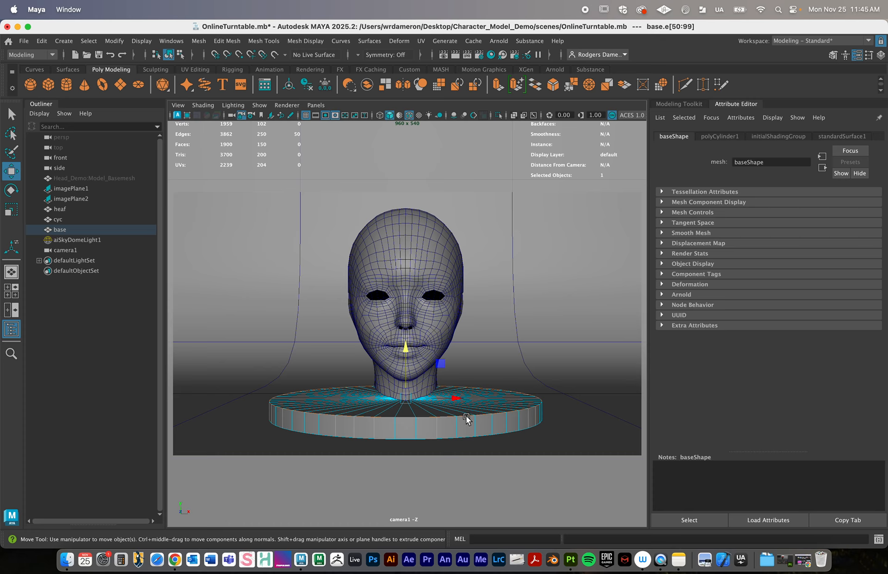
pyautogui.click(683, 104)
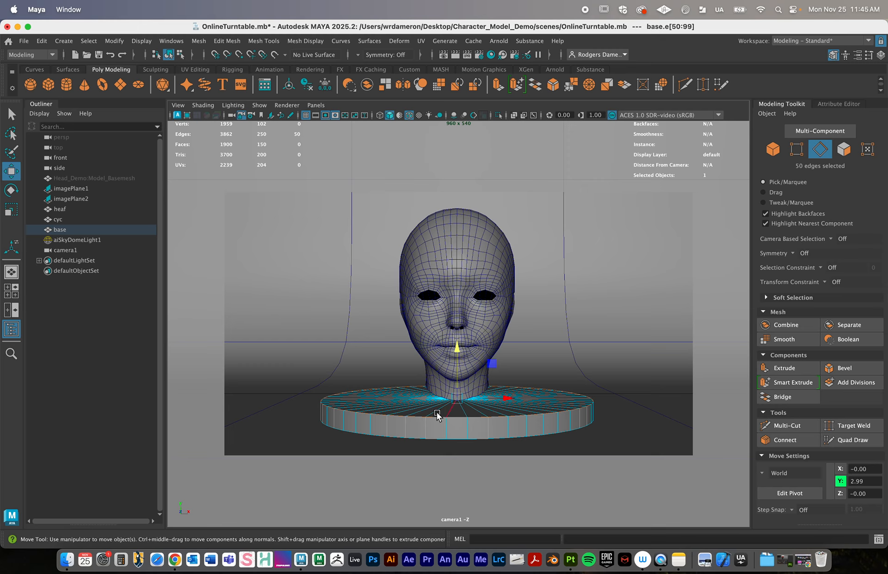
pyautogui.moveTo(460, 413); pyautogui.dragTo(481, 178, button='right')
pyautogui.click(846, 368)
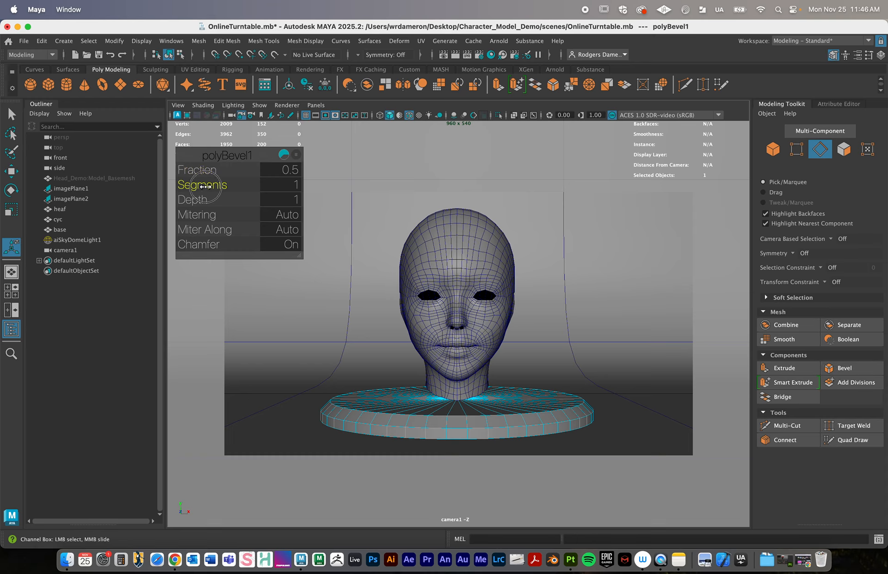
pyautogui.moveTo(204, 186); pyautogui.dragTo(230, 190)
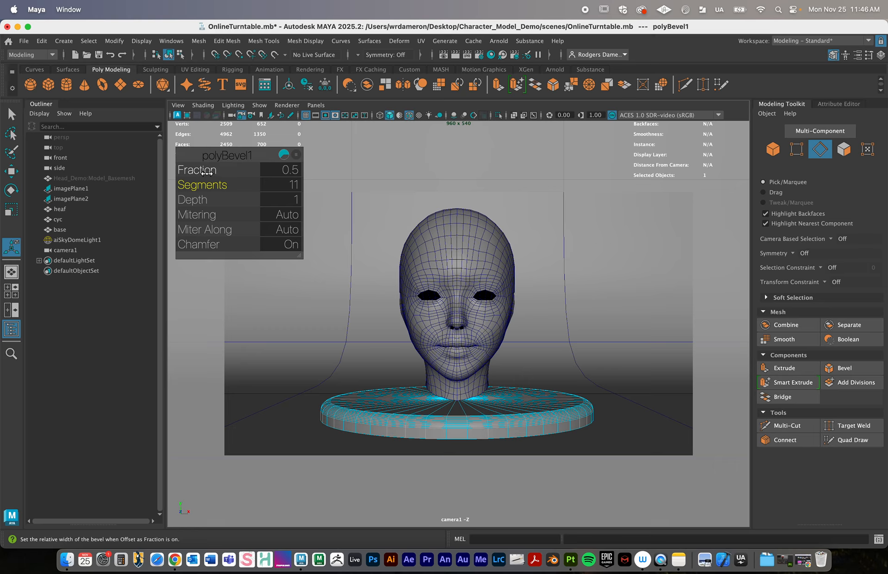
pyautogui.moveTo(206, 173); pyautogui.dragTo(207, 173)
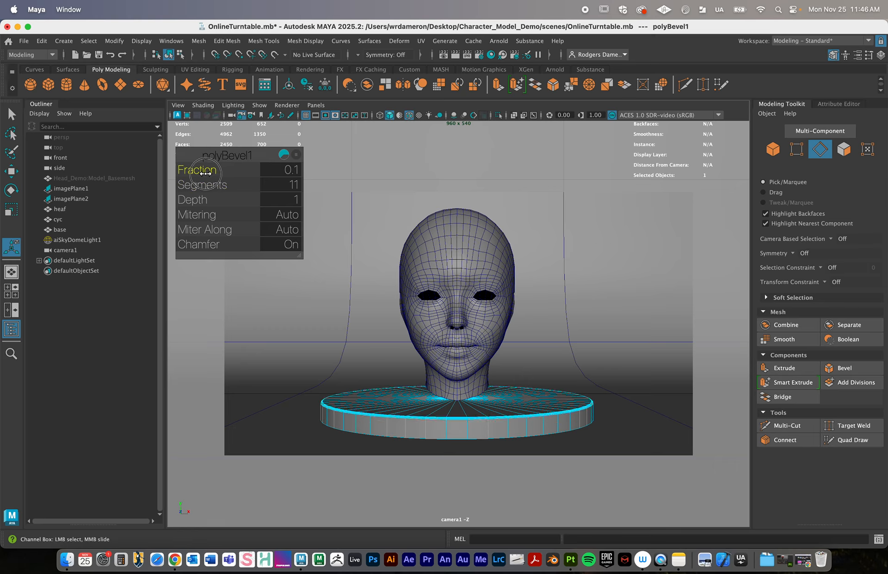
pyautogui.click(333, 306)
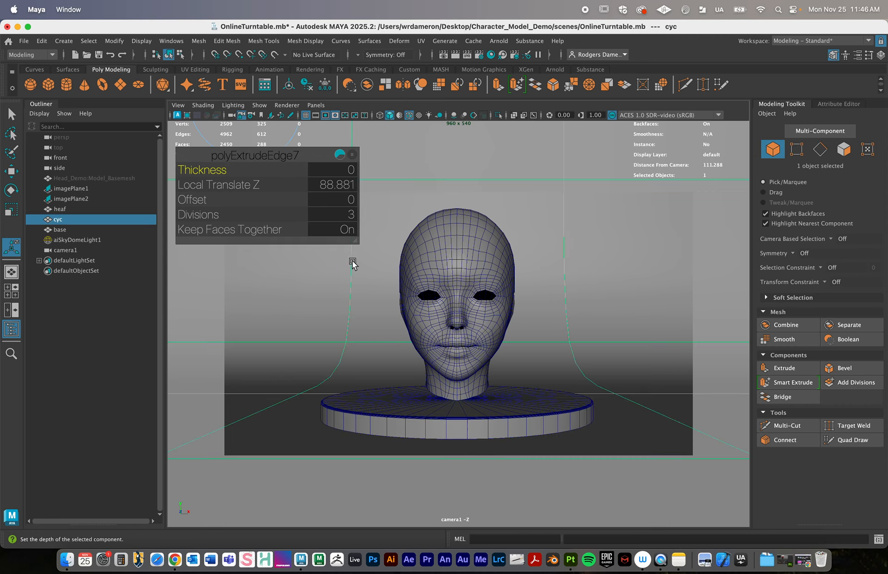
pyautogui.press('q')
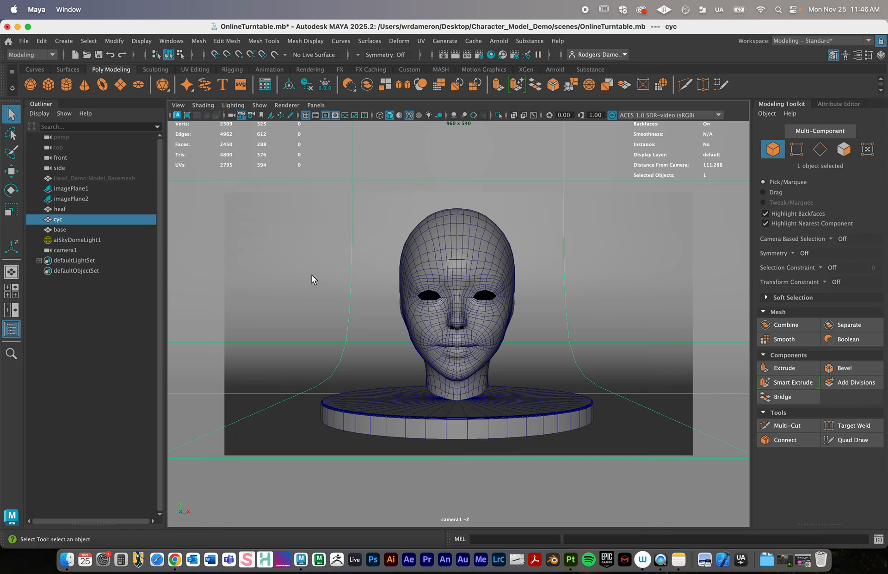
pyautogui.moveTo(312, 234); pyautogui.dragTo(357, 220, button='right')
# - Render again with Arnold to examine the bevelled rim of the base, and close the render view
pyautogui.click(499, 41)
pyautogui.click(498, 61)
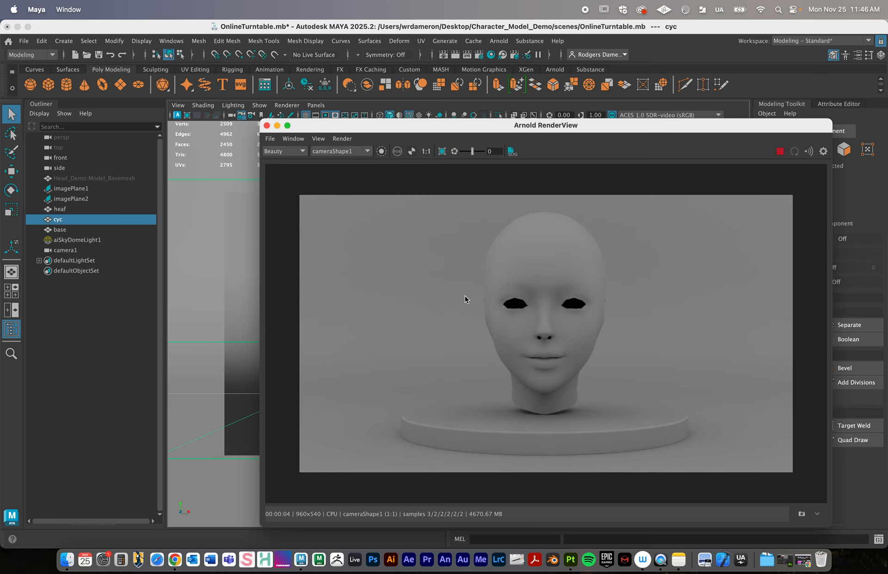
pyautogui.click(267, 125)
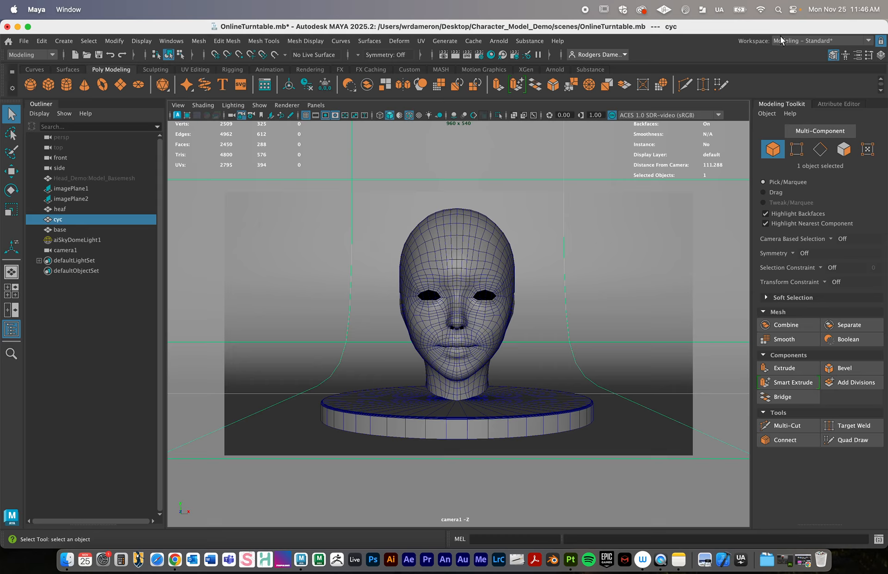
# - Save the scene and switch the workspace to Animation
pyautogui.click(24, 41)
pyautogui.click(55, 85)
pyautogui.click(828, 41)
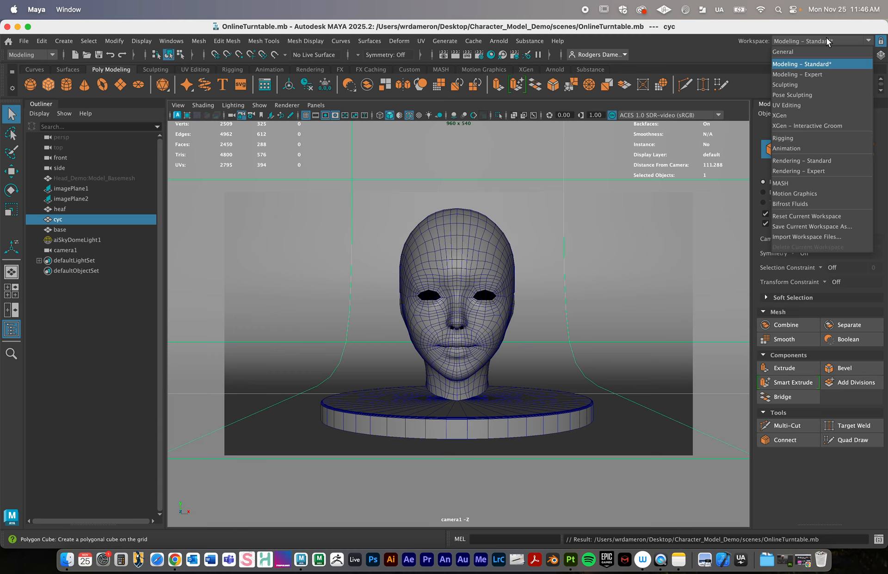
pyautogui.click(807, 148)
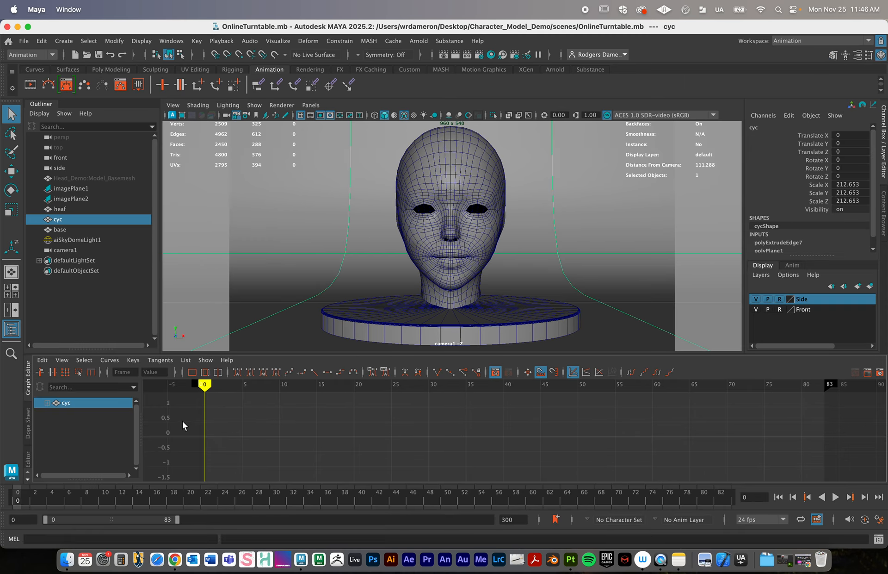
# - Scrub the current time to frame 72 and return to frame 0 to review the turntable's time range
pyautogui.moveTo(207, 385)
pyautogui.mouseDown()
pyautogui.moveTo(313, 392)
pyautogui.moveTo(118, 398)
pyautogui.moveTo(419, 397)
pyautogui.moveTo(353, 386)
pyautogui.moveTo(442, 383)
pyautogui.moveTo(287, 386)
pyautogui.moveTo(327, 387)
pyautogui.moveTo(202, 404)
pyautogui.moveTo(339, 384)
pyautogui.moveTo(571, 405)
pyautogui.moveTo(559, 405)
pyautogui.moveTo(575, 387)
pyautogui.moveTo(742, 396)
pyautogui.mouseUp()
pyautogui.click(205, 385)
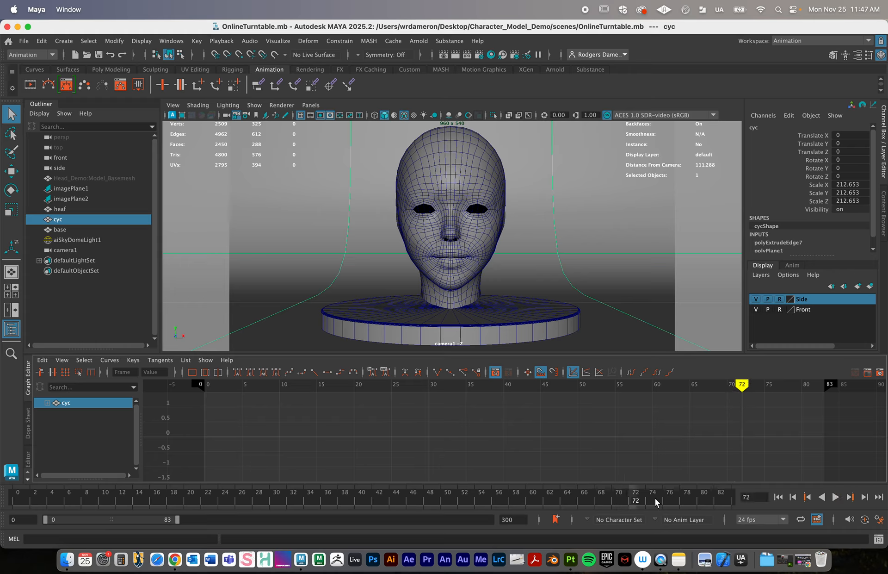
pyautogui.moveTo(743, 384); pyautogui.dragTo(208, 387)
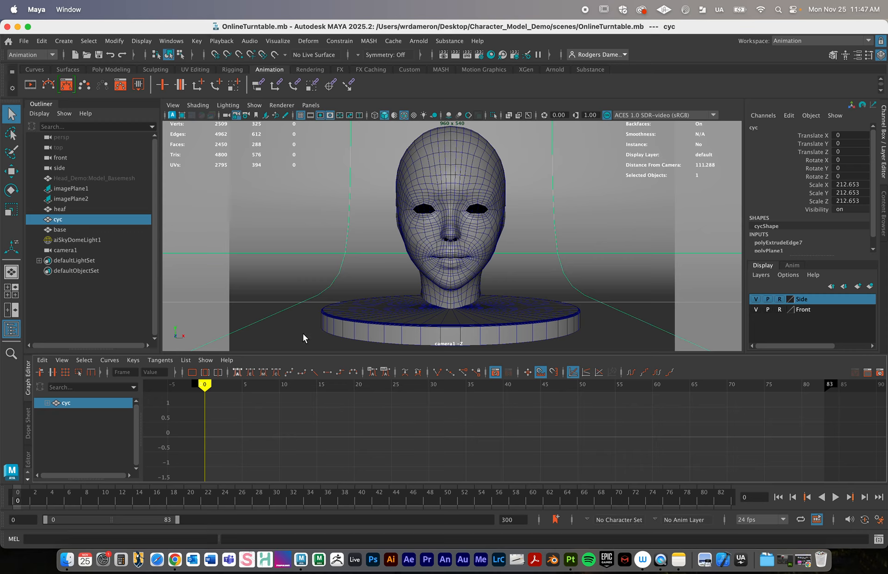
# - Select the head at frame 0 and freeze its transformations
pyautogui.click(439, 259)
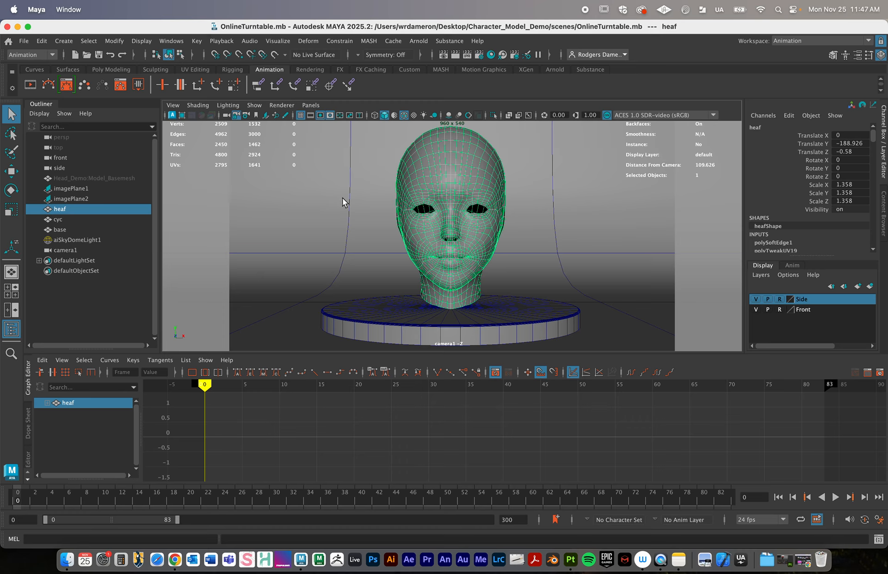
pyautogui.press('w')
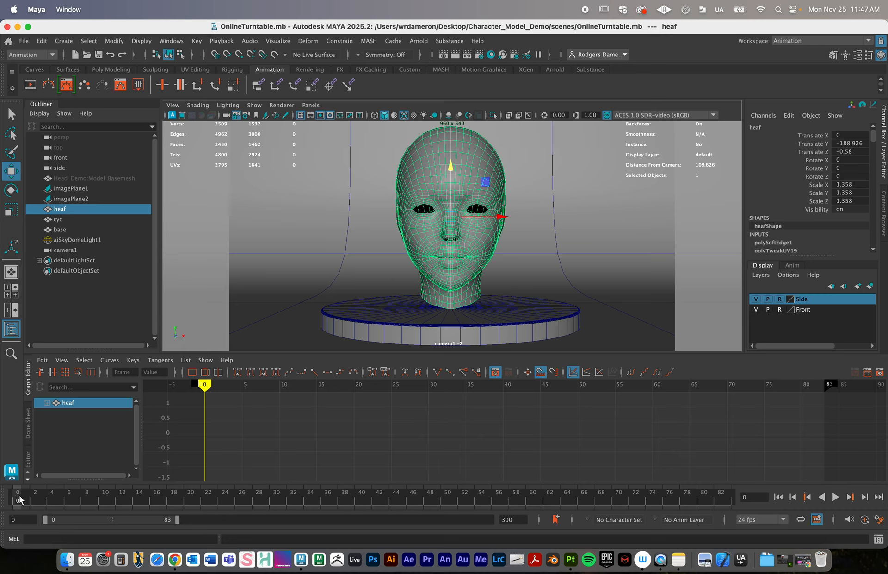
pyautogui.moveTo(20, 499); pyautogui.dragTo(17, 498)
pyautogui.click(557, 200)
pyautogui.click(488, 197)
pyautogui.click(112, 40)
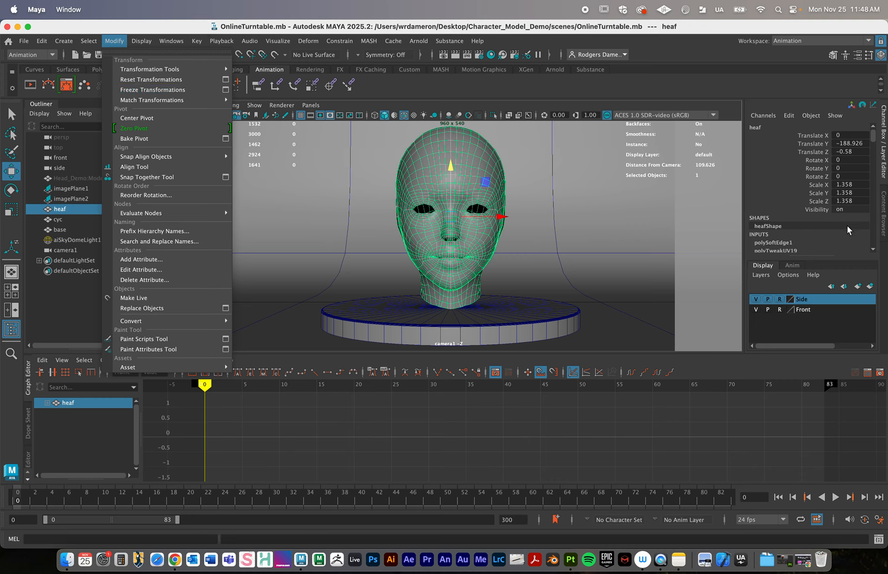
pyautogui.click(143, 90)
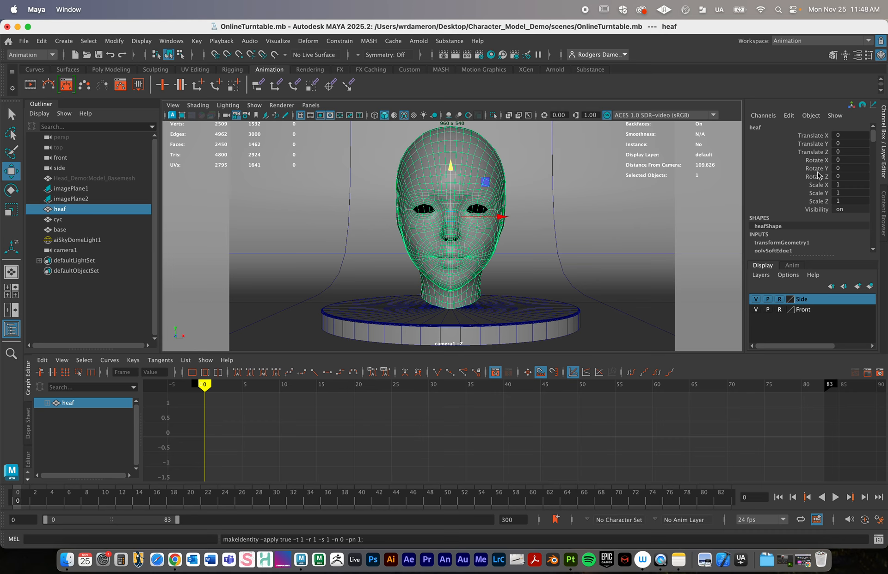
# - Try rotating the head about 30 degrees around Y and keying all its channels at frame 0, undoing both
pyautogui.click(521, 278)
pyautogui.click(472, 255)
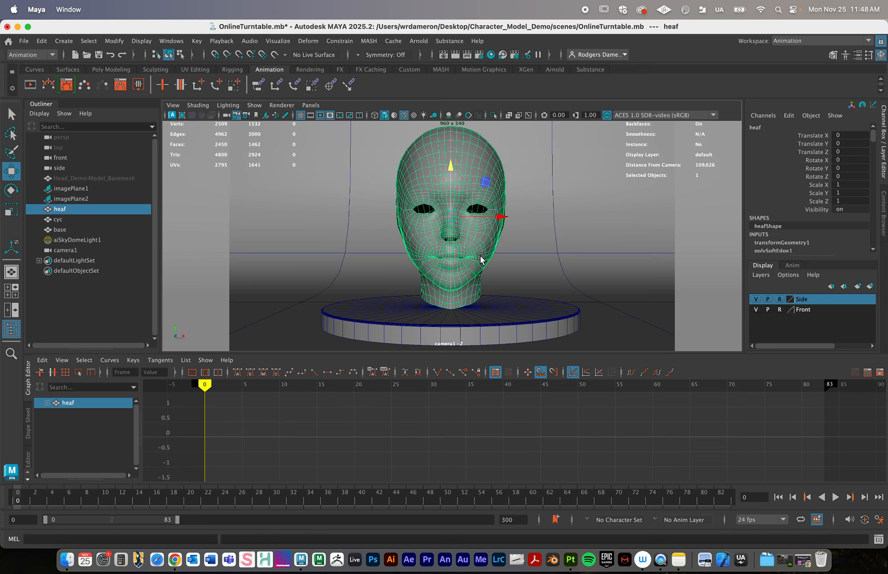
pyautogui.press('e')
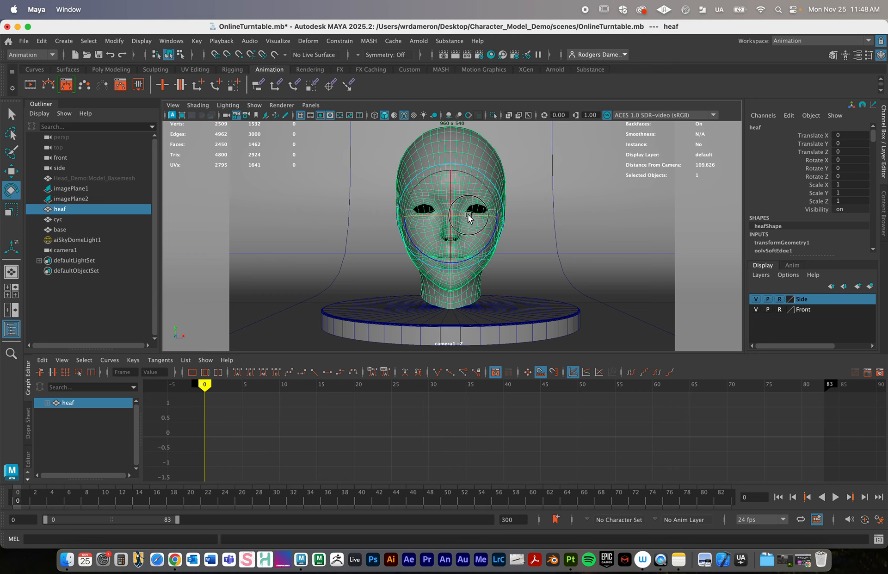
pyautogui.moveTo(468, 218); pyautogui.dragTo(492, 218)
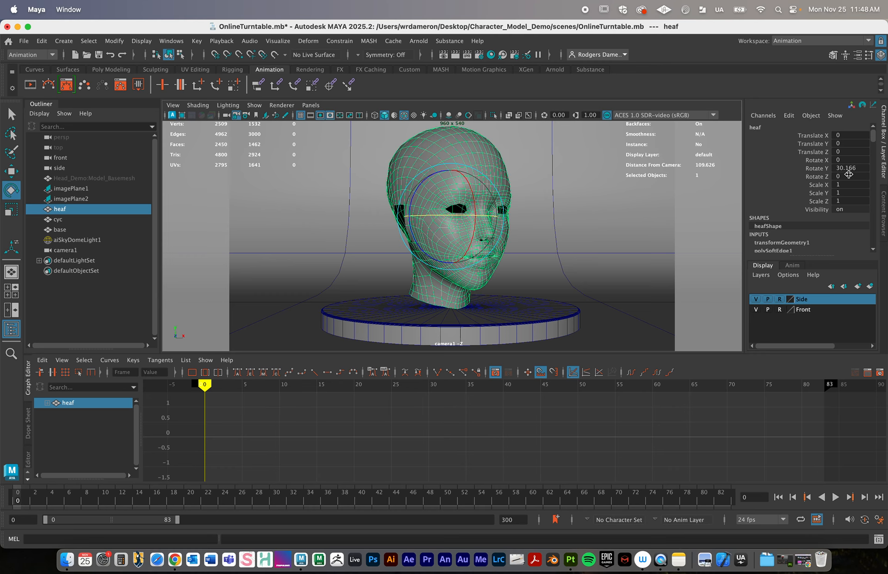
pyautogui.press('super+z')
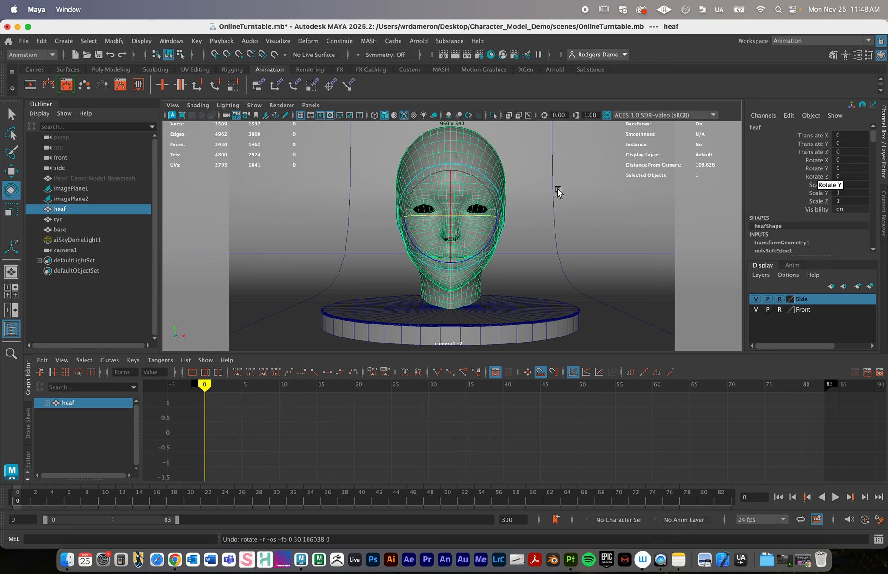
pyautogui.press('s')
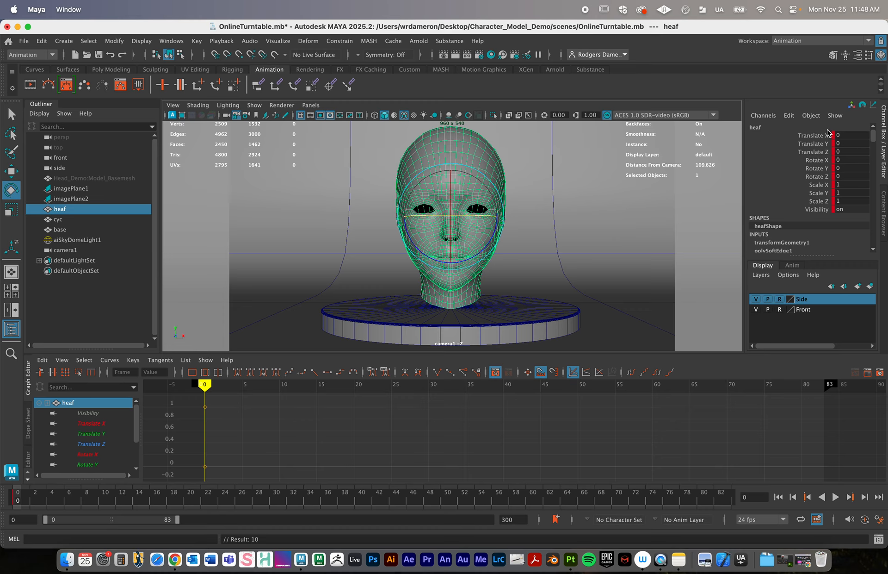
pyautogui.press('super+z')
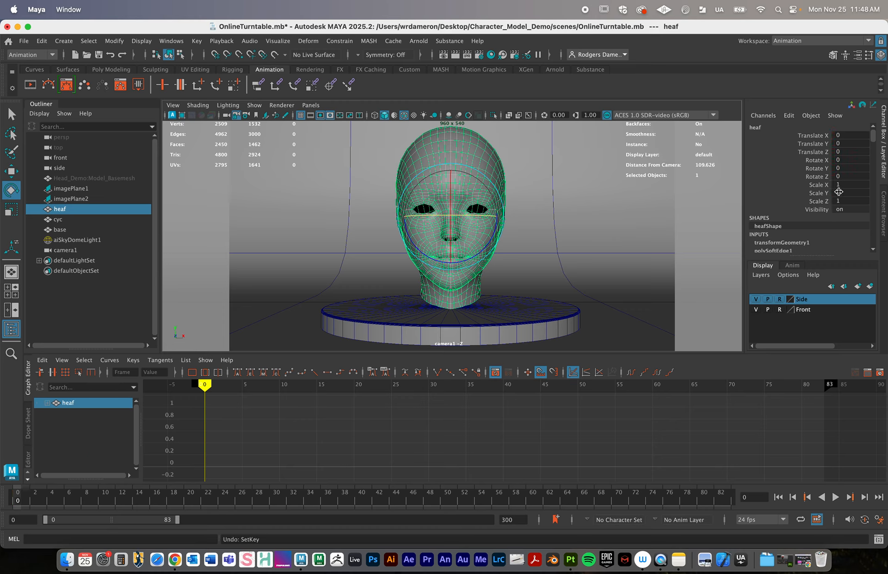
# - Key only the head's Rotate Y channel at 0 on frame 0
pyautogui.click(817, 169)
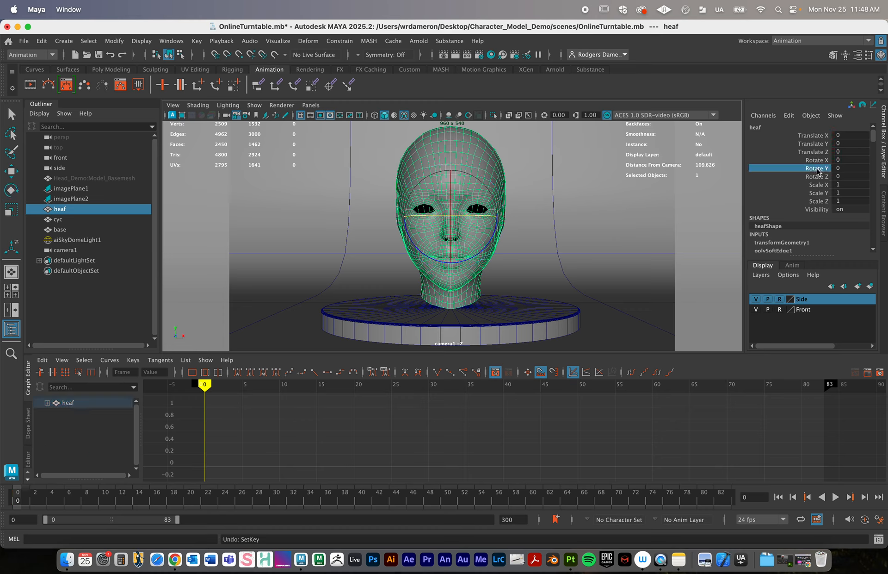
pyautogui.rightClick(817, 171)
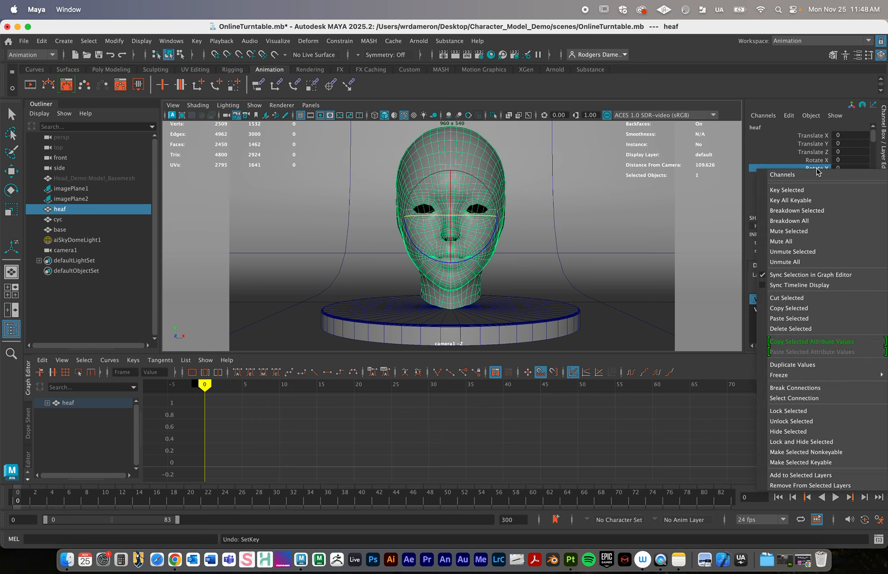
pyautogui.click(813, 191)
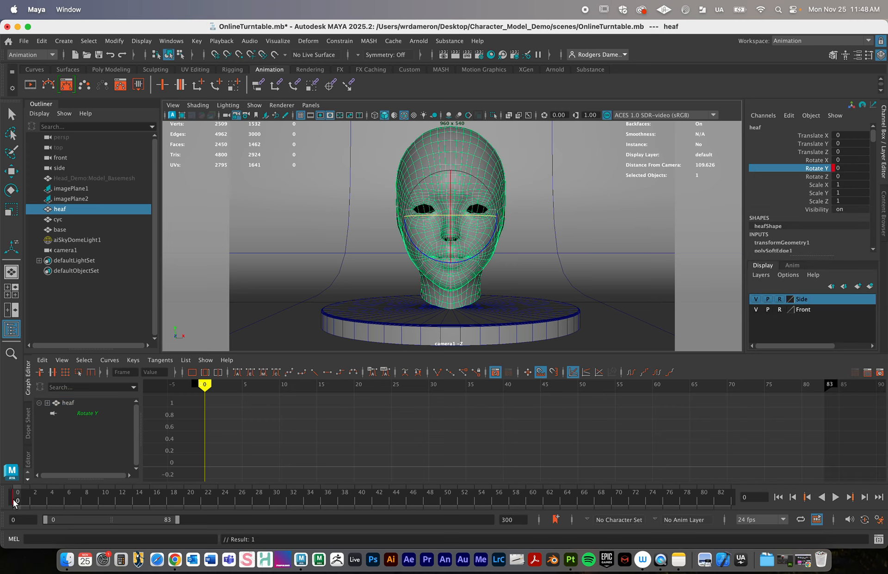
# - Move the current time to frame 72 and try a Rotate Y value of 180 on the head
pyautogui.moveTo(204, 384); pyautogui.dragTo(742, 394)
pyautogui.press('e')
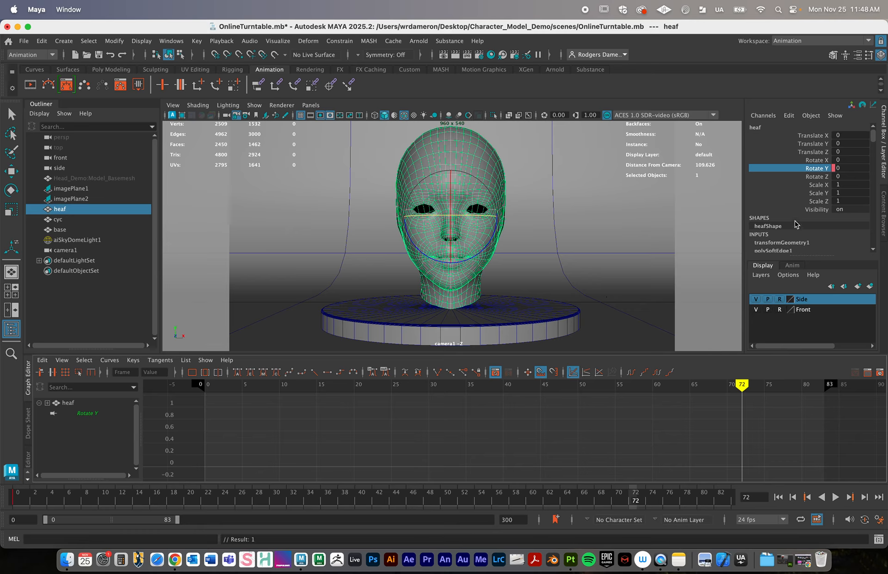
pyautogui.doubleClick(844, 170)
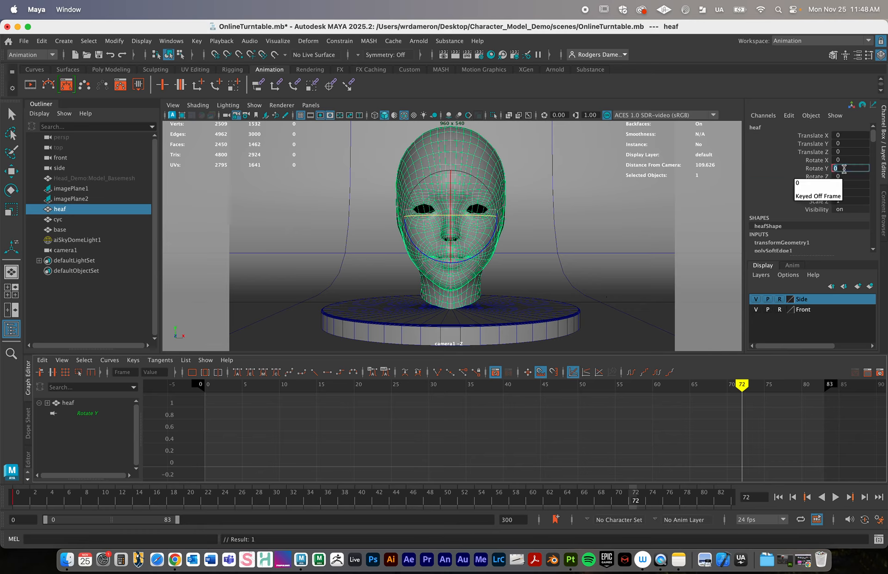
pyautogui.write('180')
pyautogui.press('Return')
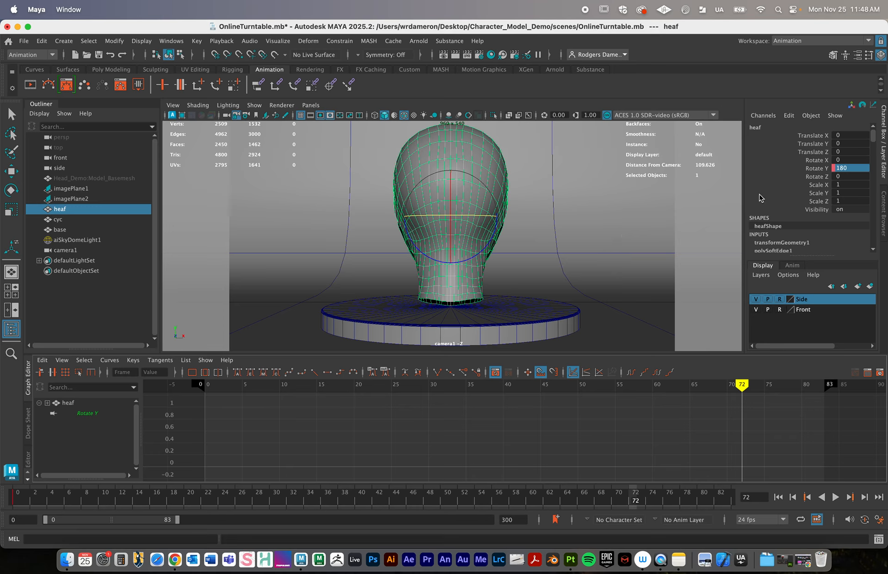
# - Set the head's Rotate Y to 360 and key only that channel at frame 72
pyautogui.doubleClick(852, 168)
pyautogui.write('360')
pyautogui.press('Return')
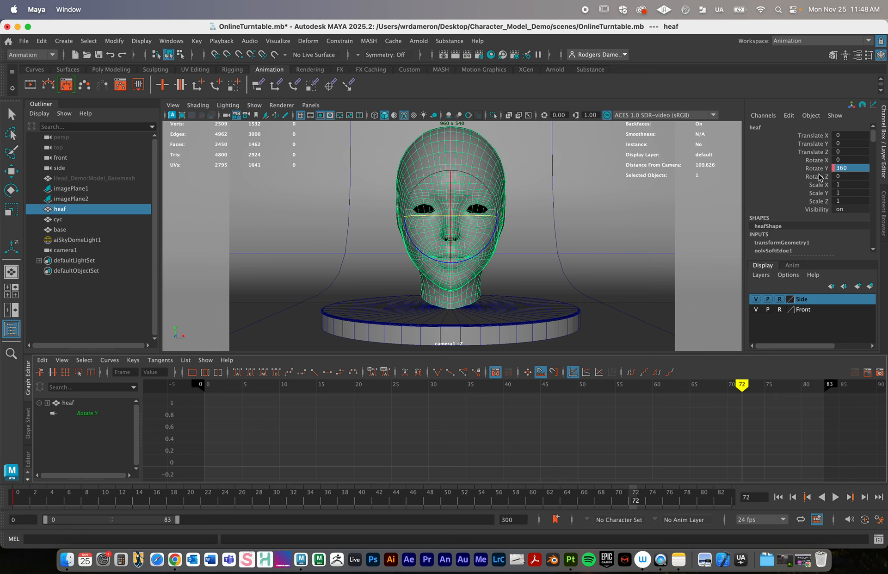
pyautogui.click(817, 169)
pyautogui.rightClick(817, 171)
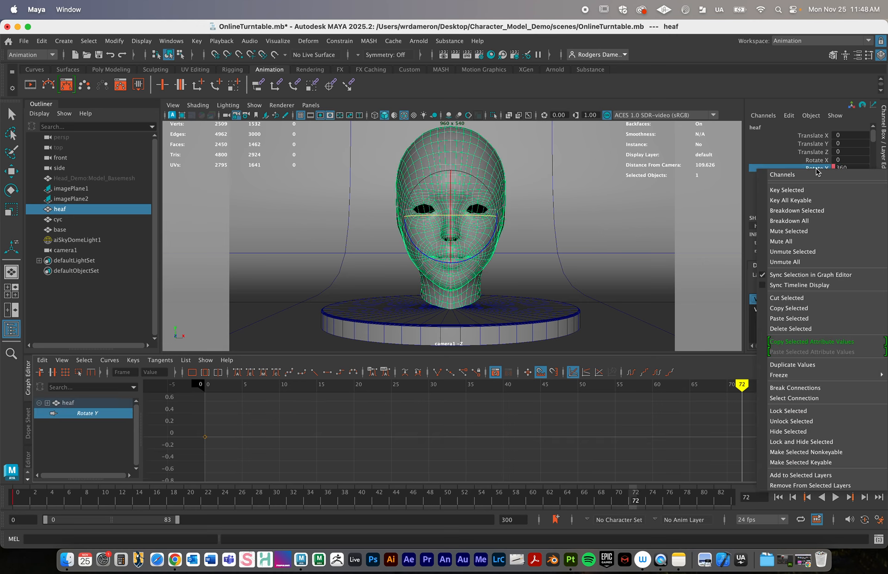
pyautogui.click(807, 192)
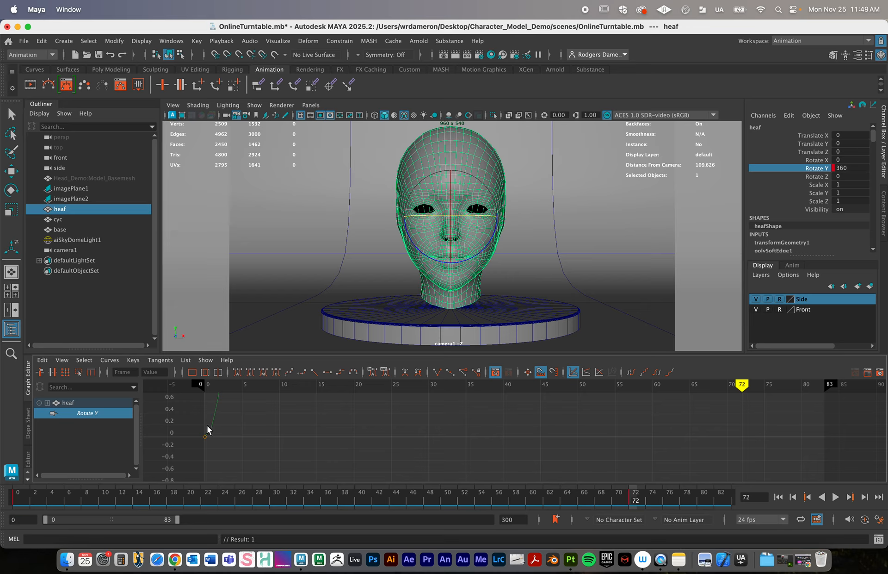
# - Frame the head's Rotate Y curve in the Graph Editor and apply linear tangents to both of its keys
pyautogui.keyDown('alt'); pyautogui.moveTo(492, 423); pyautogui.dragTo(422, 422, button='right'); pyautogui.keyUp('alt')
pyautogui.keyDown('alt'); pyautogui.moveTo(522, 424); pyautogui.dragTo(499, 445, button='middle'); pyautogui.keyUp('alt')
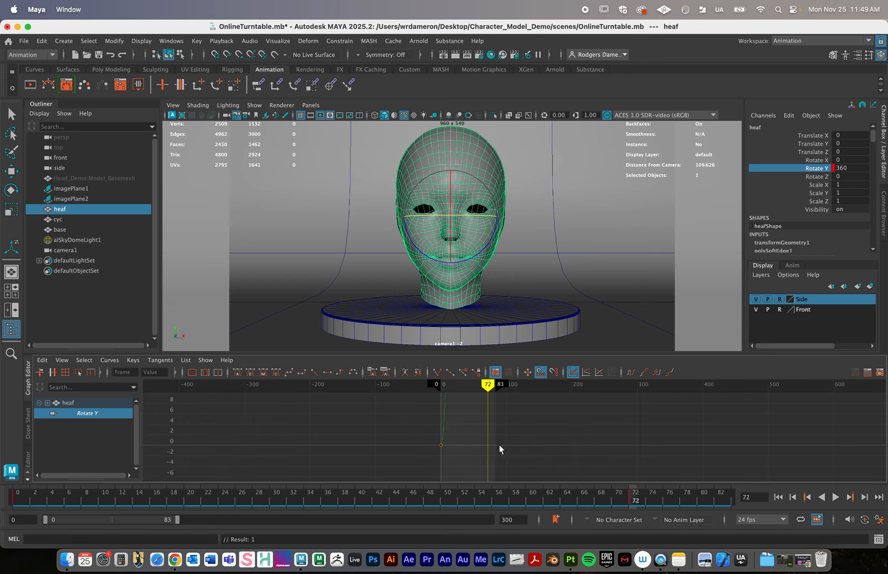
pyautogui.moveTo(559, 459); pyautogui.dragTo(401, 373)
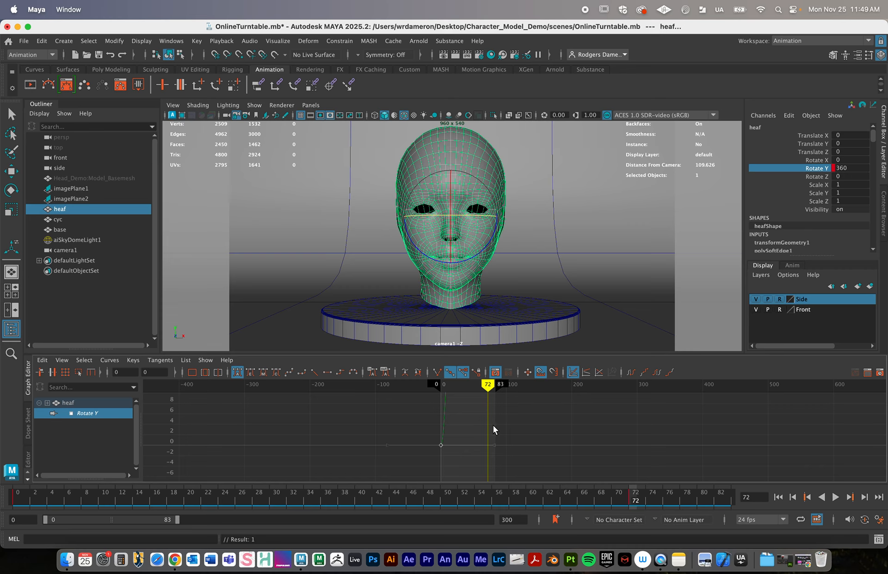
pyautogui.press('a')
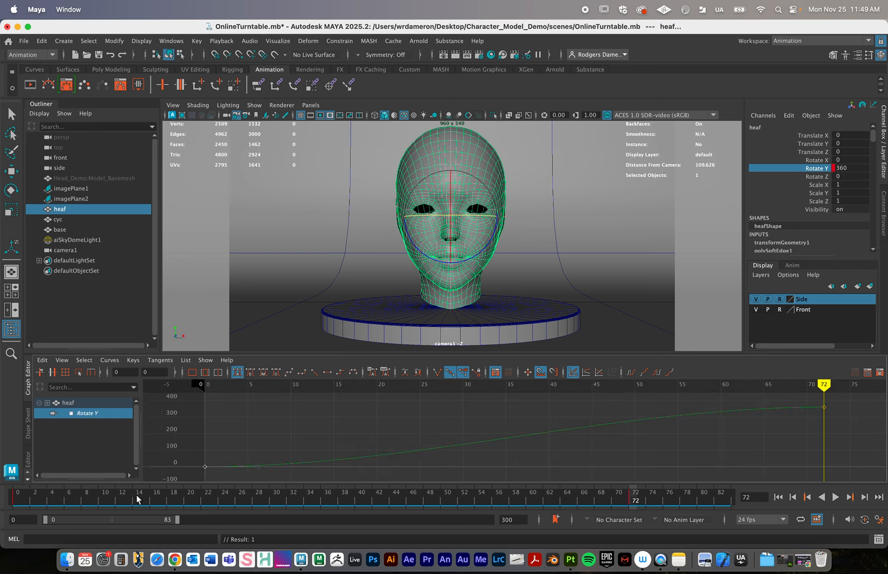
pyautogui.moveTo(37, 496); pyautogui.dragTo(632, 479)
pyautogui.moveTo(195, 473); pyautogui.dragTo(854, 397)
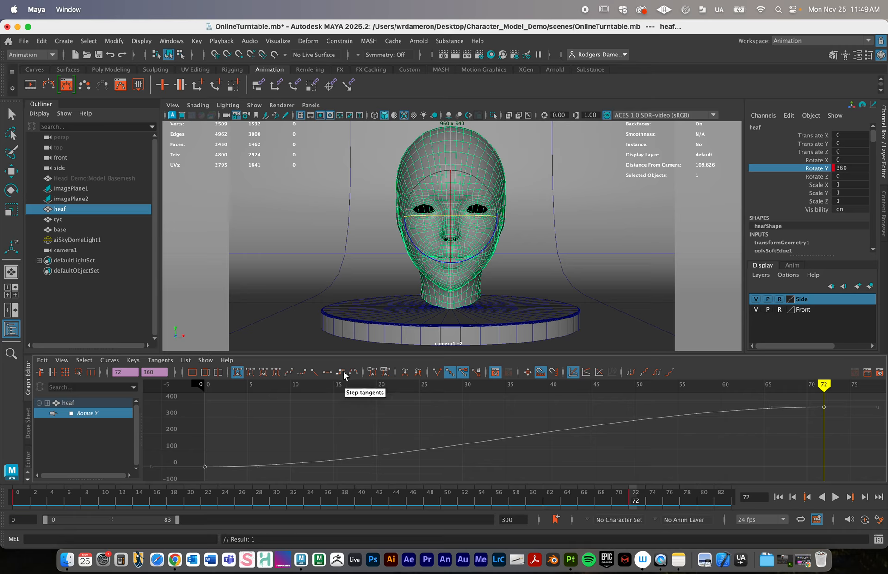
pyautogui.click(312, 373)
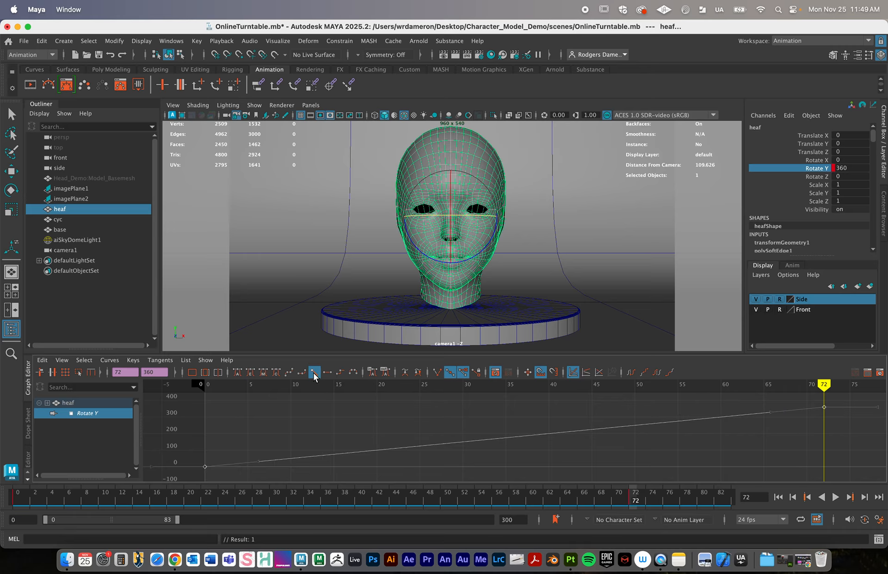
pyautogui.click(715, 436)
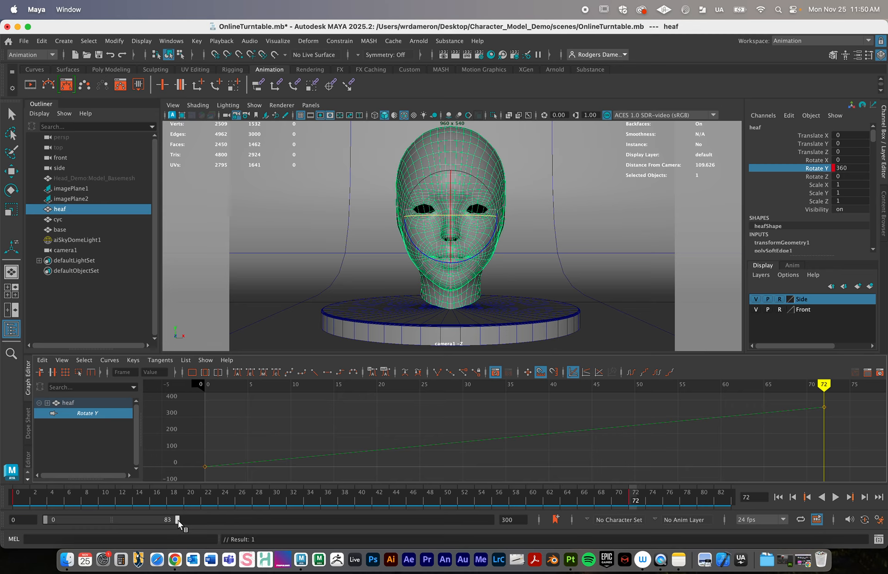
# - Shorten the playback range so it ends at frame 72
pyautogui.moveTo(179, 520)
pyautogui.mouseDown()
pyautogui.moveTo(482, 513)
pyautogui.moveTo(185, 519)
pyautogui.mouseUp()
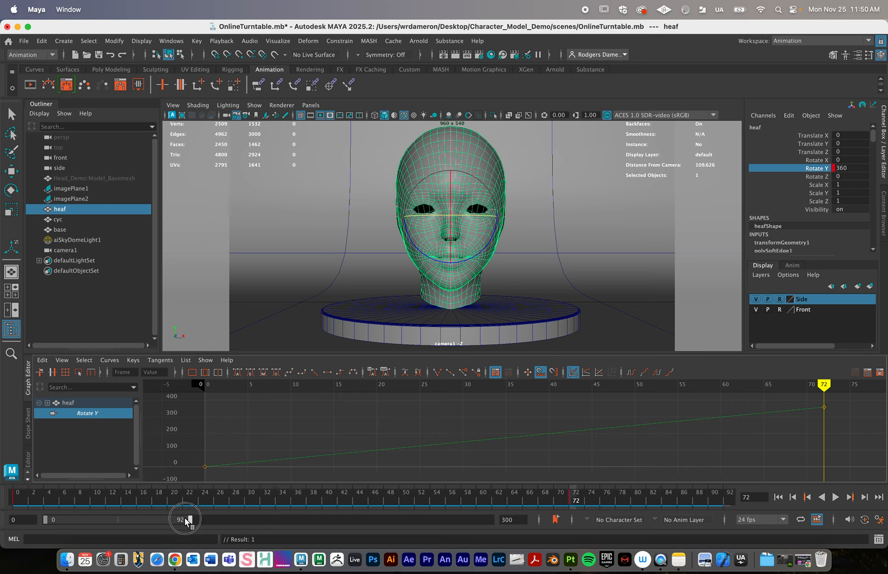
pyautogui.moveTo(79, 516)
pyautogui.mouseDown()
pyautogui.moveTo(152, 524)
pyautogui.moveTo(98, 523)
pyautogui.mouseUp()
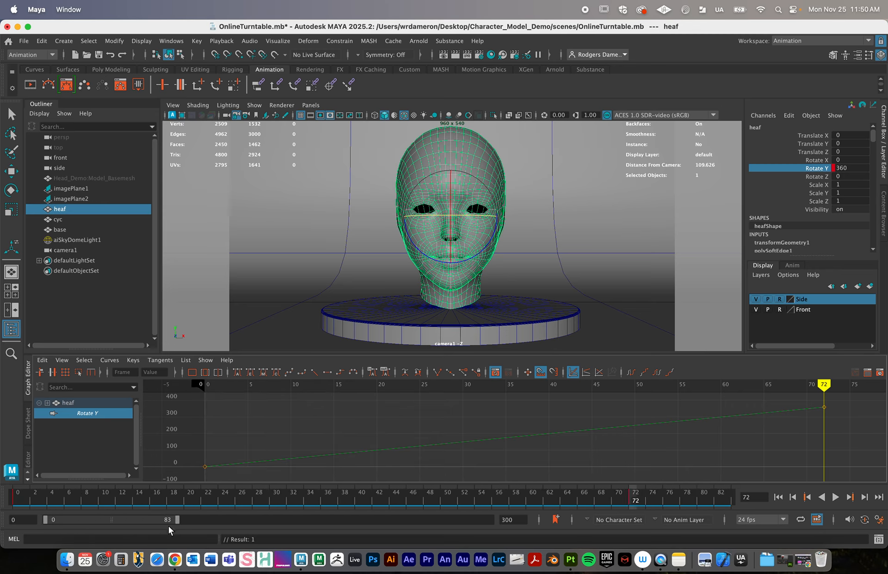
pyautogui.moveTo(176, 521)
pyautogui.mouseDown()
pyautogui.moveTo(153, 520)
pyautogui.moveTo(161, 528)
pyautogui.mouseUp()
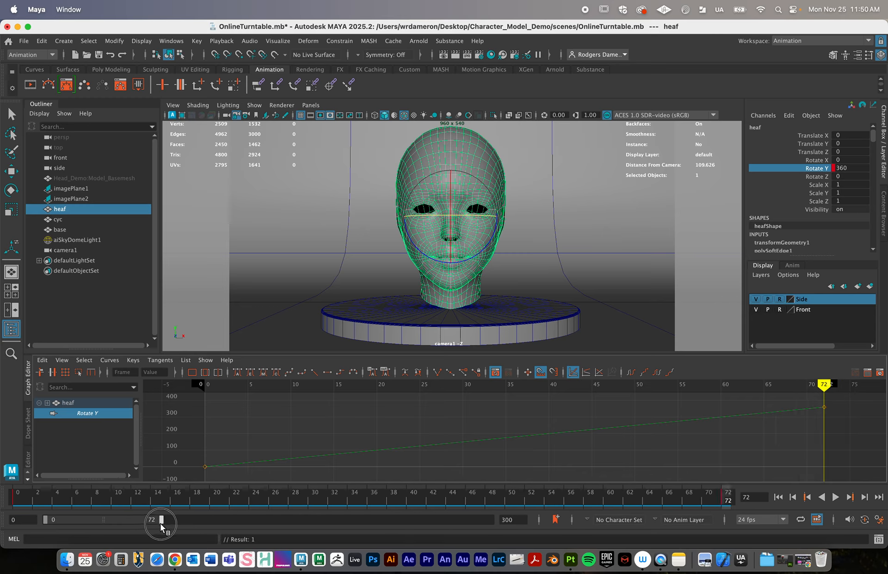
# - Scrub the turntable back to frame 0 and save the scene
pyautogui.moveTo(304, 496); pyautogui.dragTo(19, 447)
pyautogui.press('q')
pyautogui.click(99, 54)
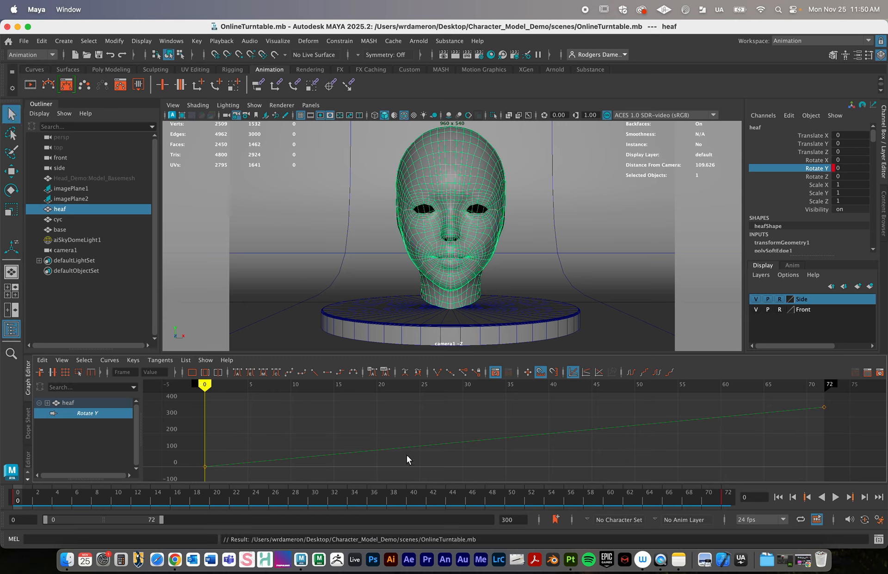
# - Open the Playblast options and enlarge the dialog to show all its settings
pyautogui.rightClick(280, 495)
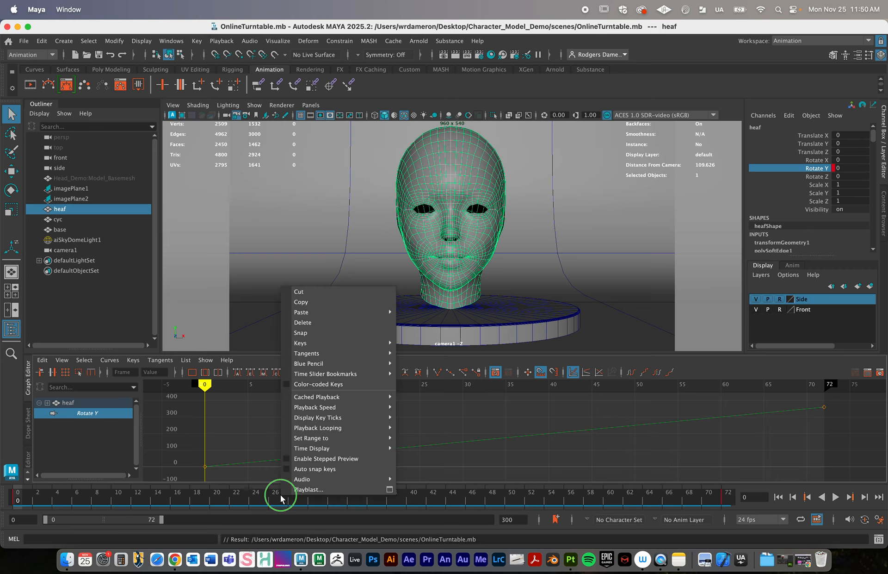
pyautogui.click(223, 495)
pyautogui.rightClick(224, 495)
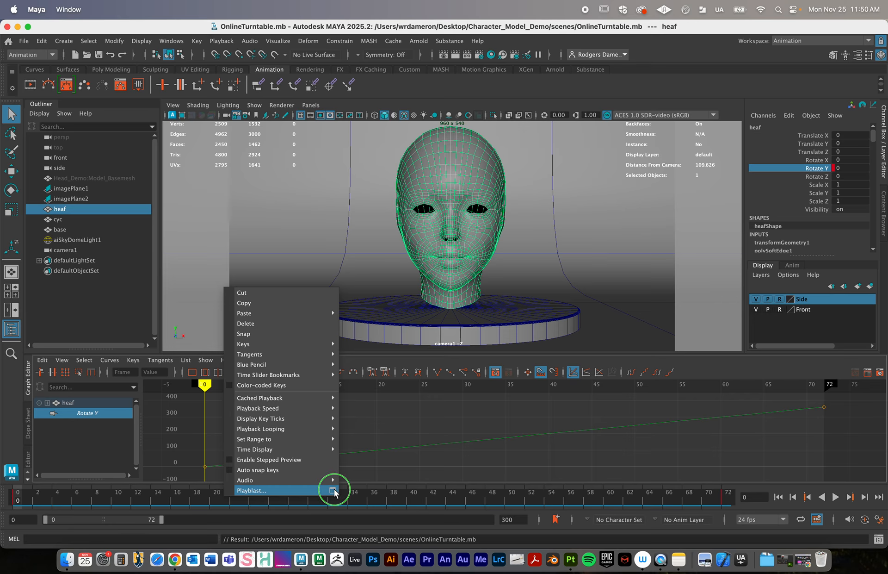
pyautogui.click(333, 490)
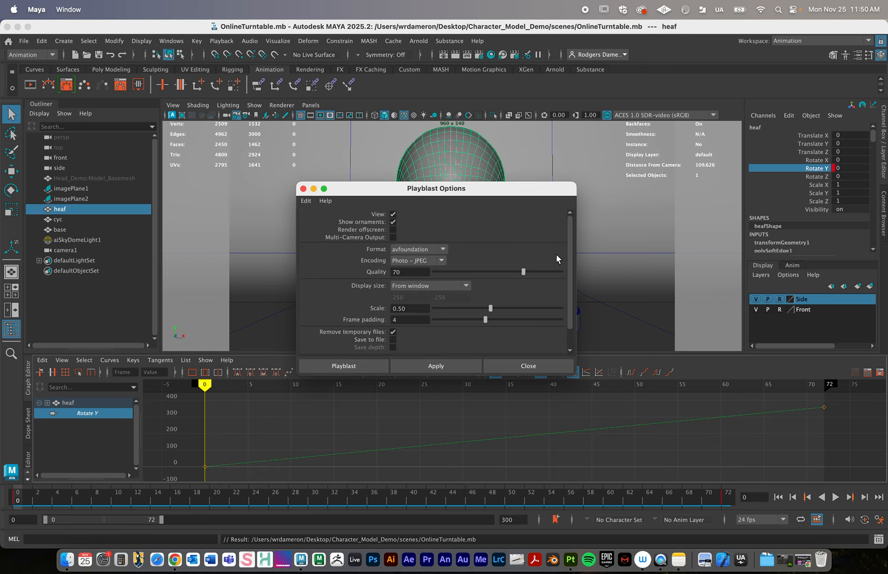
pyautogui.moveTo(576, 375); pyautogui.dragTo(689, 474)
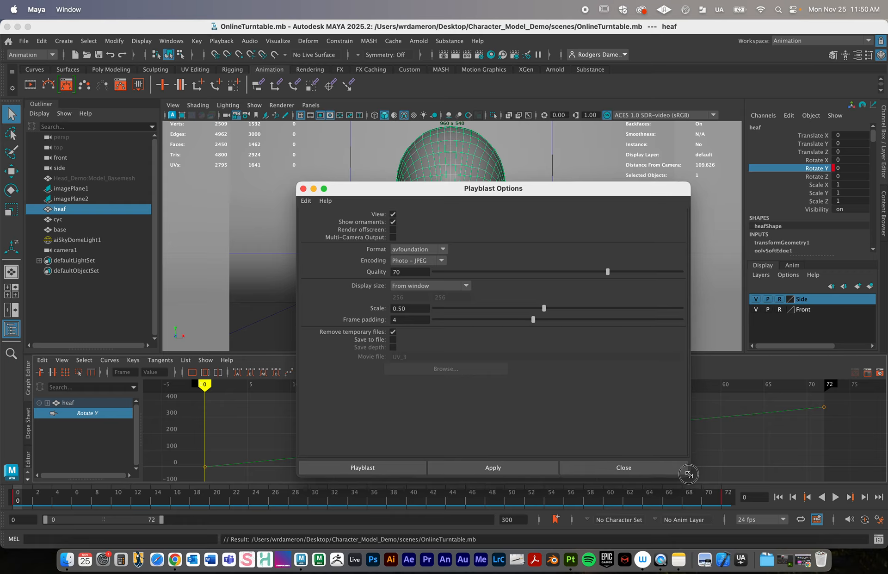
# - Set the playblast display size to From Render Settings and generate the playblast
pyautogui.click(457, 287)
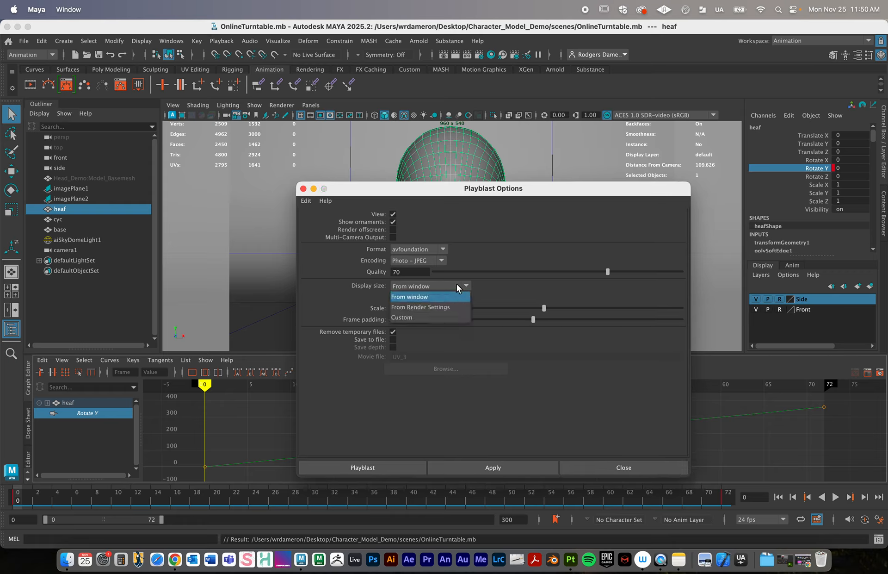
pyautogui.click(404, 287)
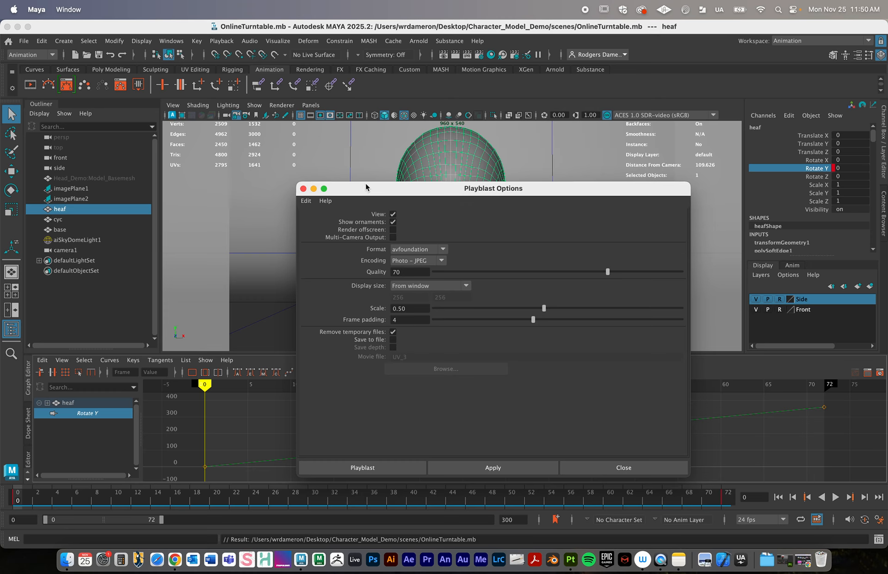
pyautogui.moveTo(365, 187); pyautogui.dragTo(741, 300)
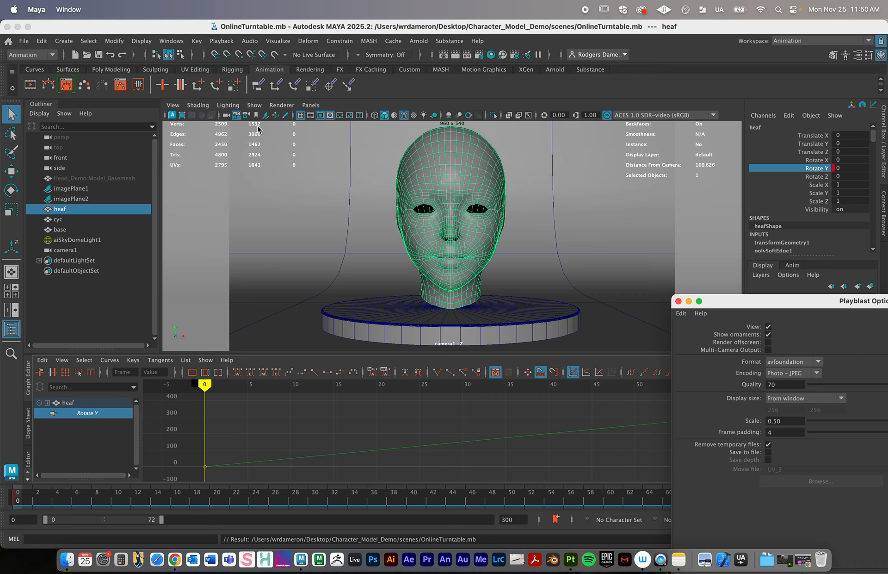
pyautogui.moveTo(727, 304); pyautogui.dragTo(350, 147)
pyautogui.click(418, 241)
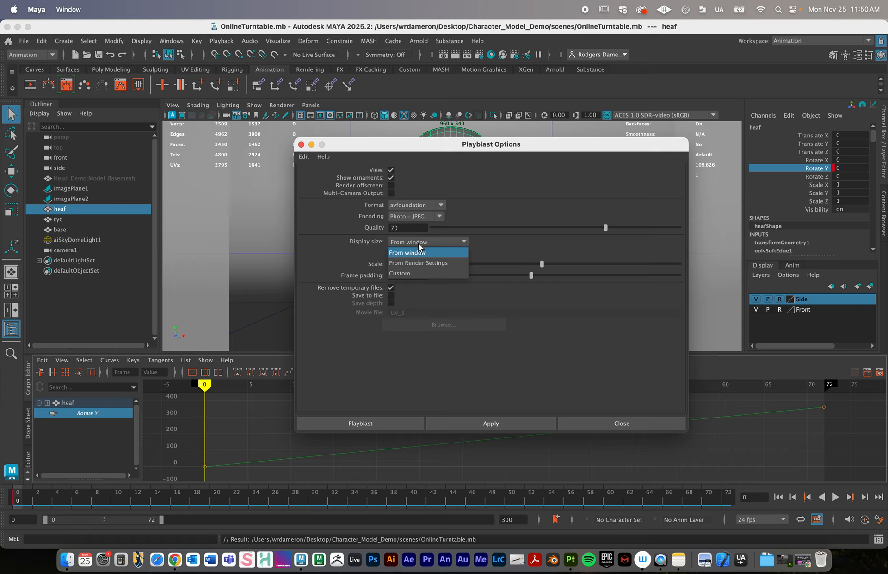
pyautogui.click(435, 263)
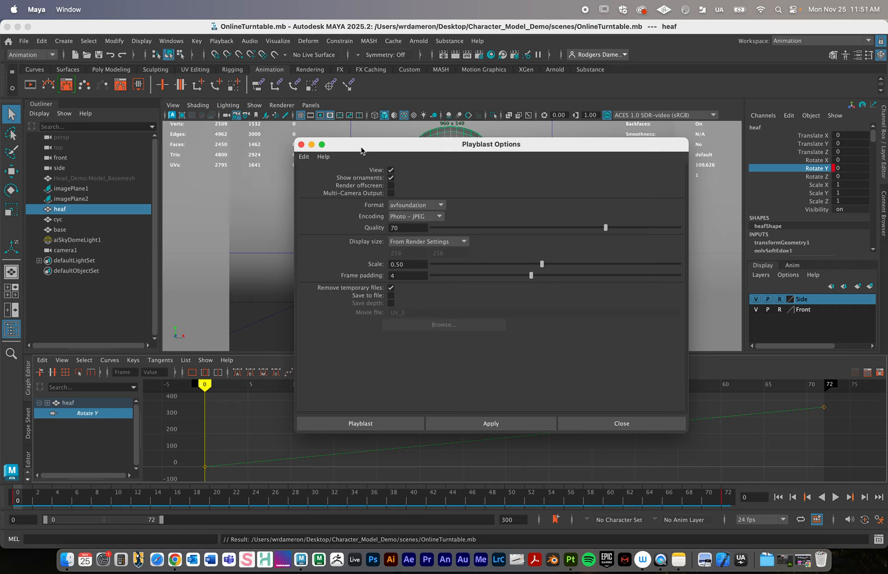
pyautogui.moveTo(361, 150); pyautogui.dragTo(314, 119)
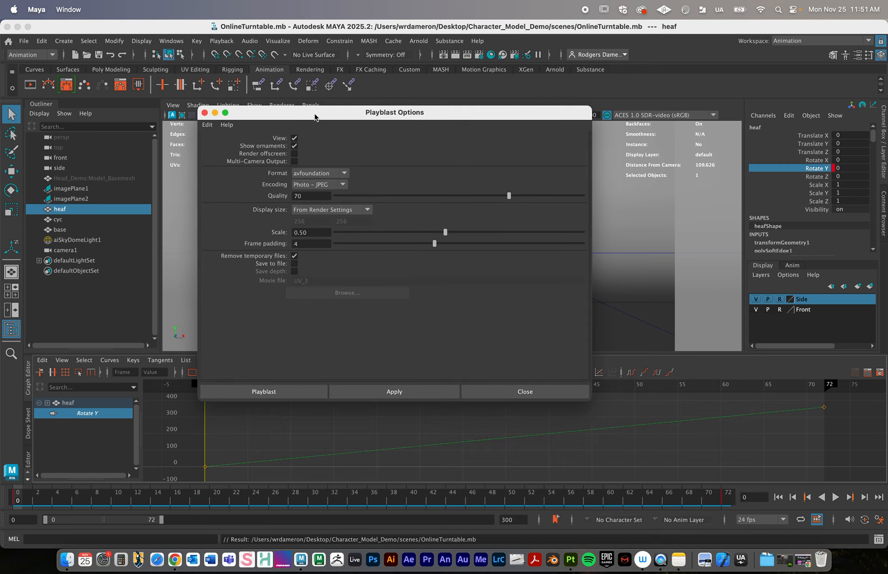
pyautogui.click(374, 391)
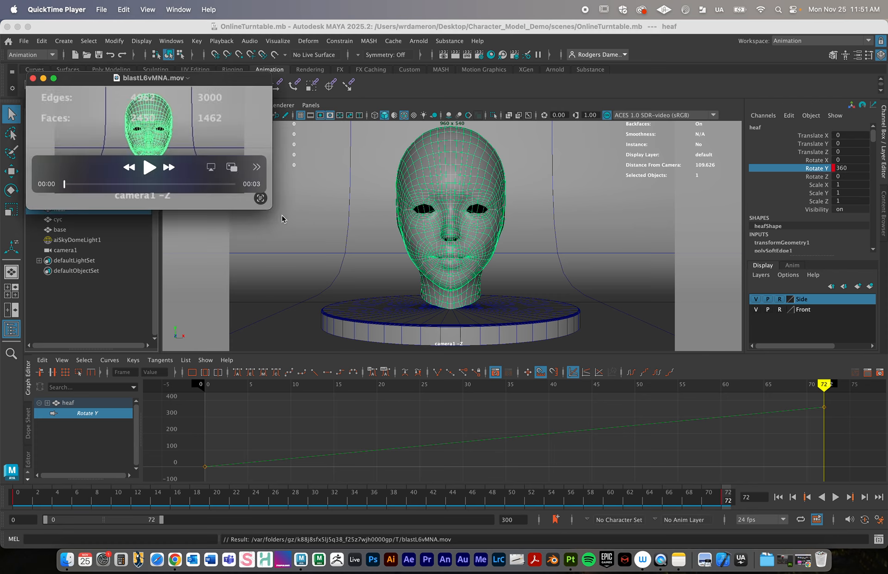
# - Enlarge the playblast movie in QuickTime Player, clear the playback controls from the head, and play the movie
pyautogui.moveTo(272, 208); pyautogui.dragTo(636, 448)
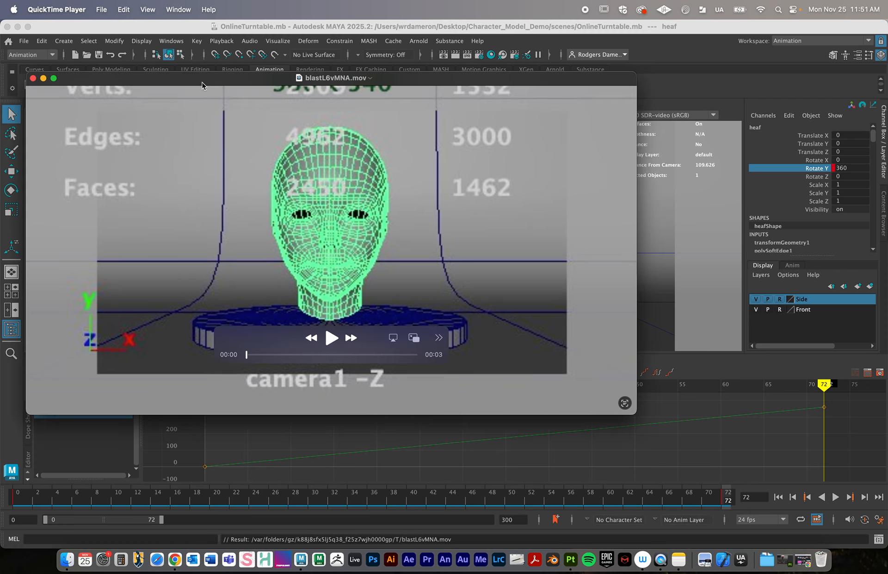
pyautogui.moveTo(202, 85); pyautogui.dragTo(284, 108)
pyautogui.click(148, 10)
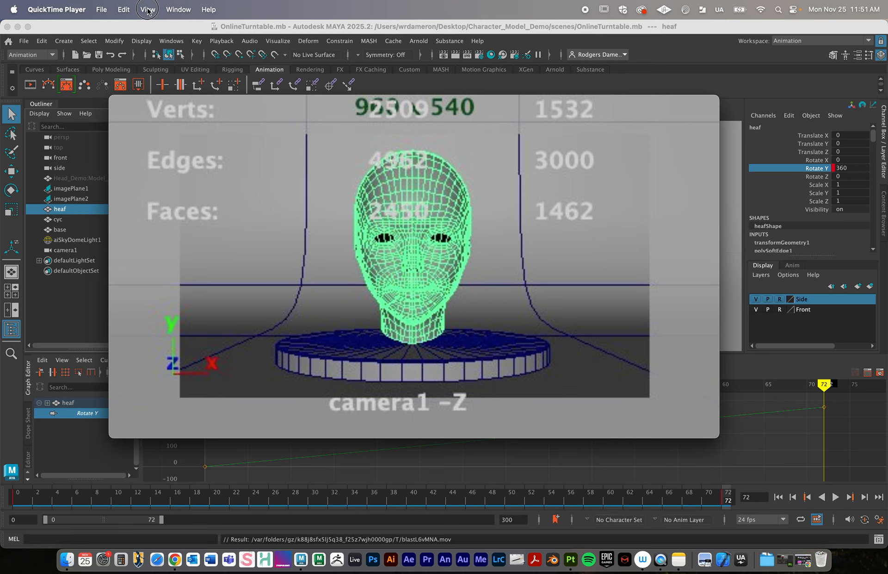
pyautogui.click(159, 240)
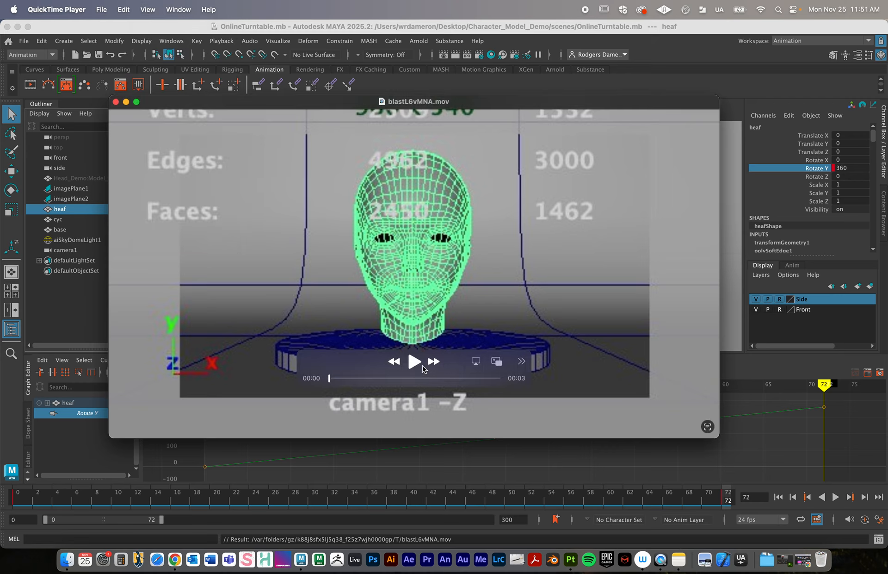
pyautogui.moveTo(422, 368); pyautogui.dragTo(643, 144)
pyautogui.click(597, 139)
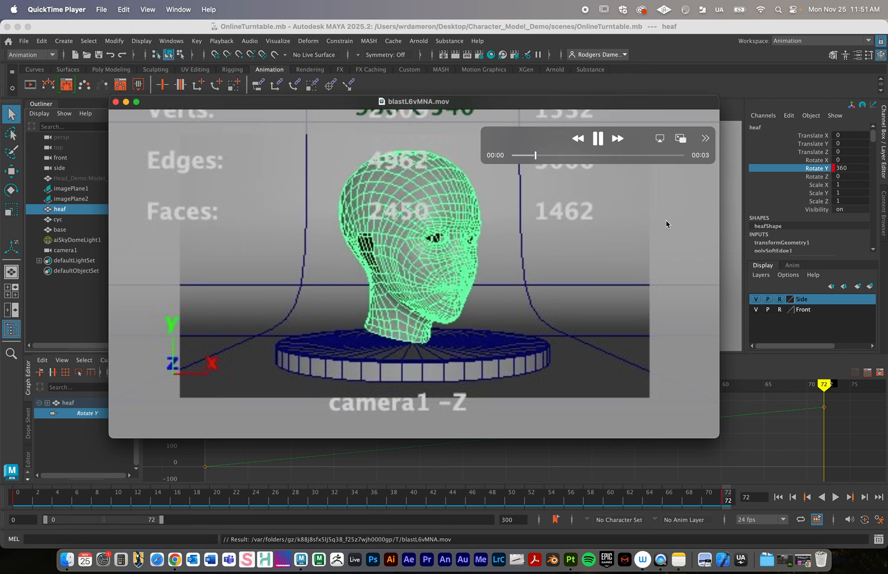